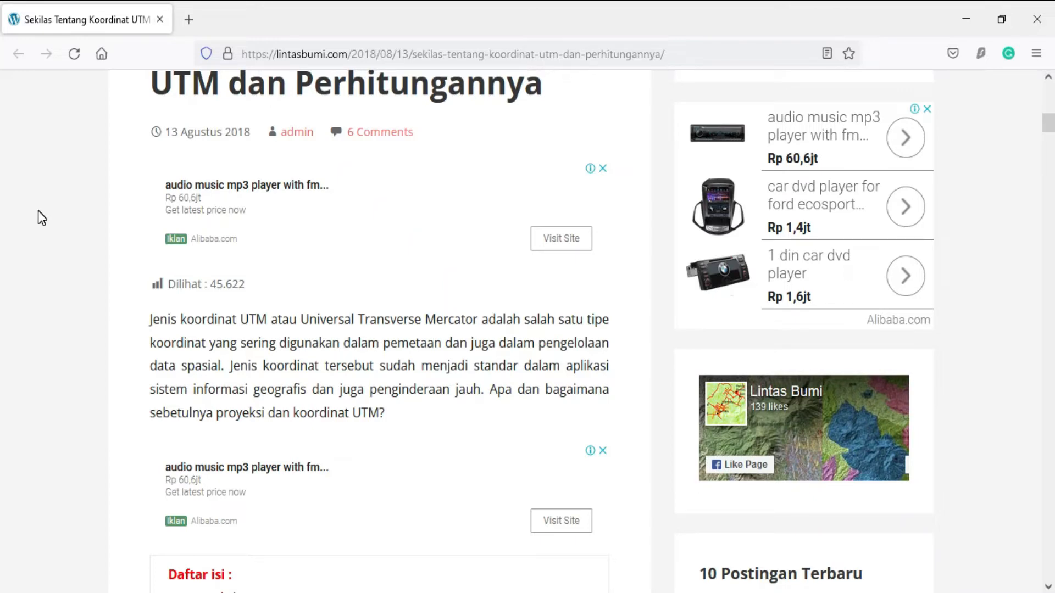
# Read the article's section on the Mercator projection, examining the upright-cylinder illustration and the explanation of distortion away from the equator
pyautogui.scroll(-10, 38, 211)
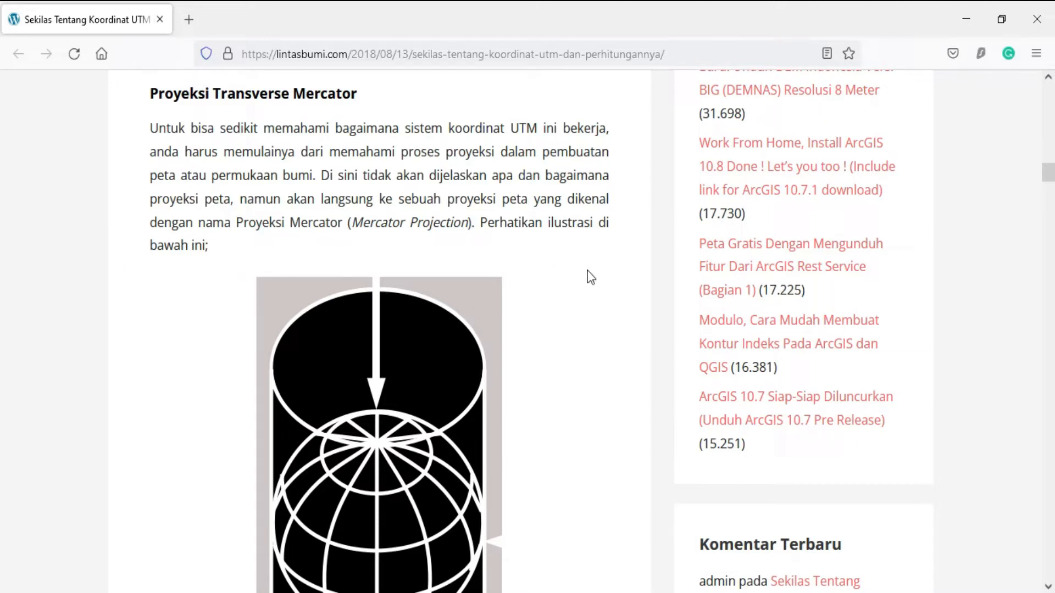
pyautogui.scroll(-5, 582, 280)
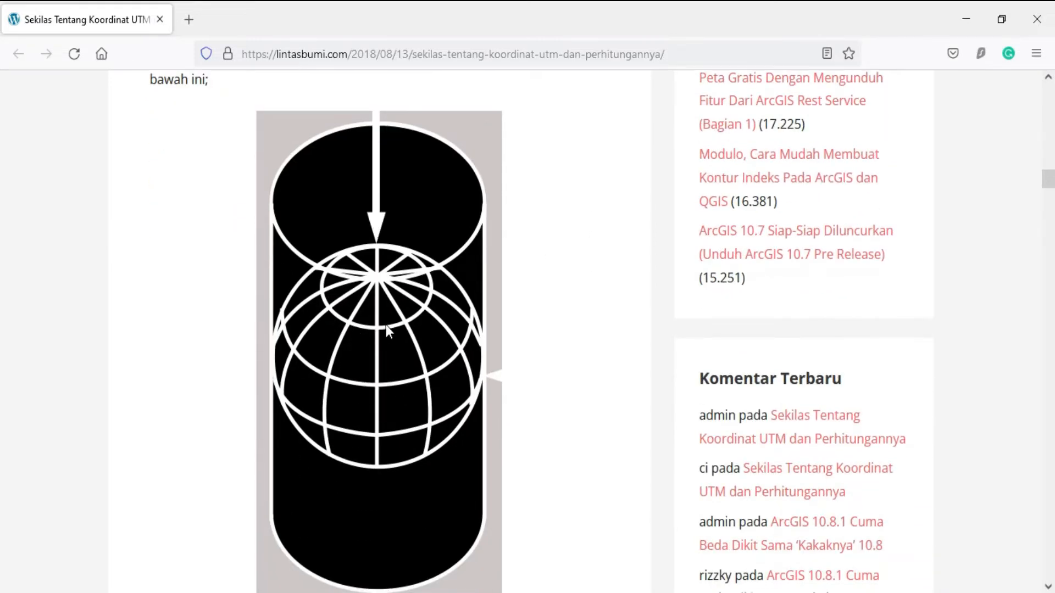
pyautogui.scroll(-3, 541, 263)
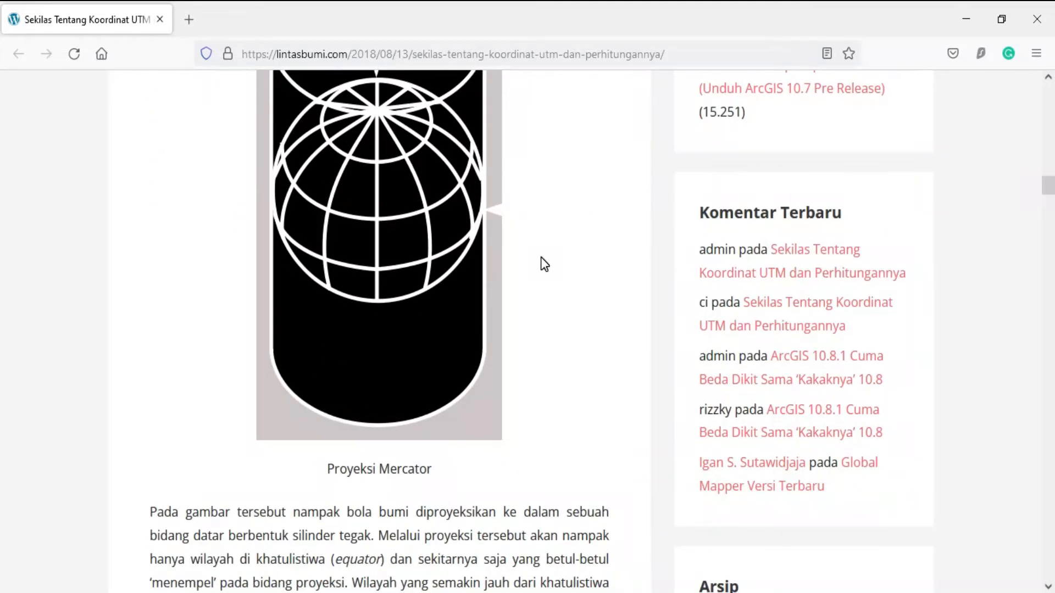
pyautogui.scroll(2, 544, 263)
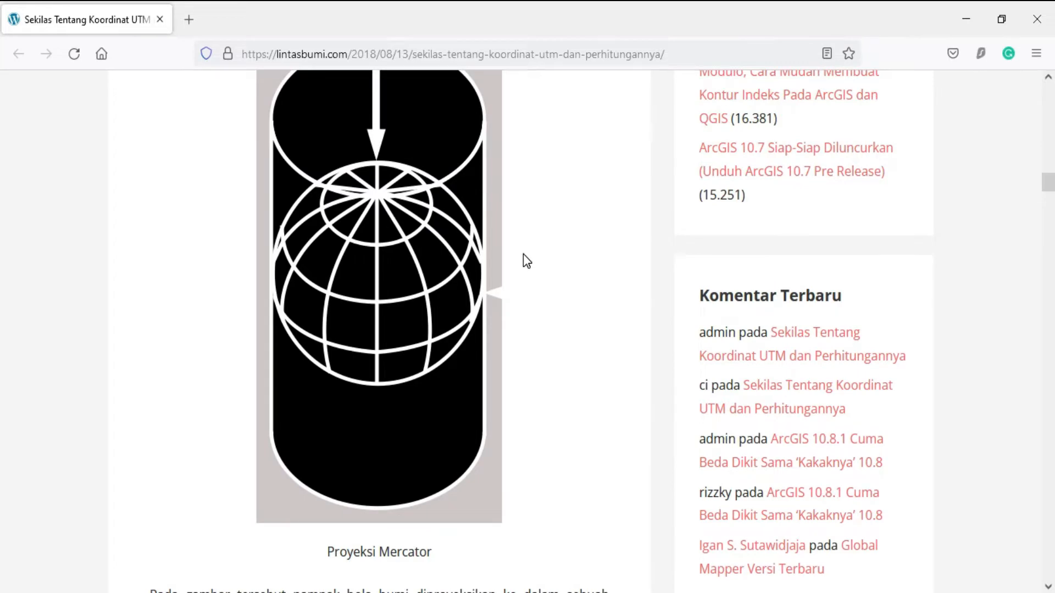
pyautogui.scroll(2, 527, 260)
pyautogui.scroll(-6, 527, 261)
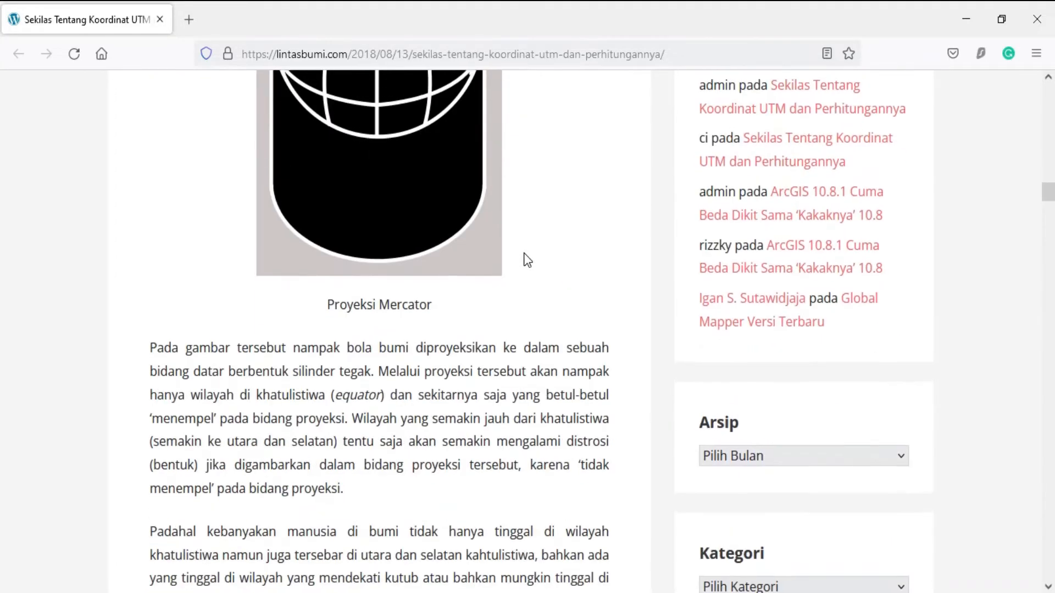
pyautogui.scroll(-2, 508, 255)
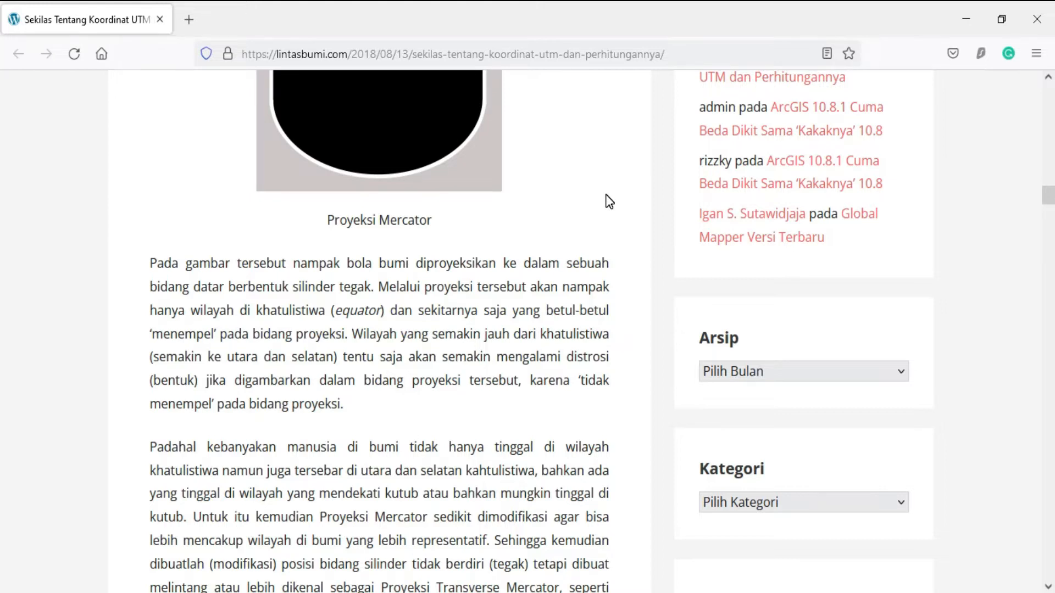
pyautogui.scroll(2, 609, 201)
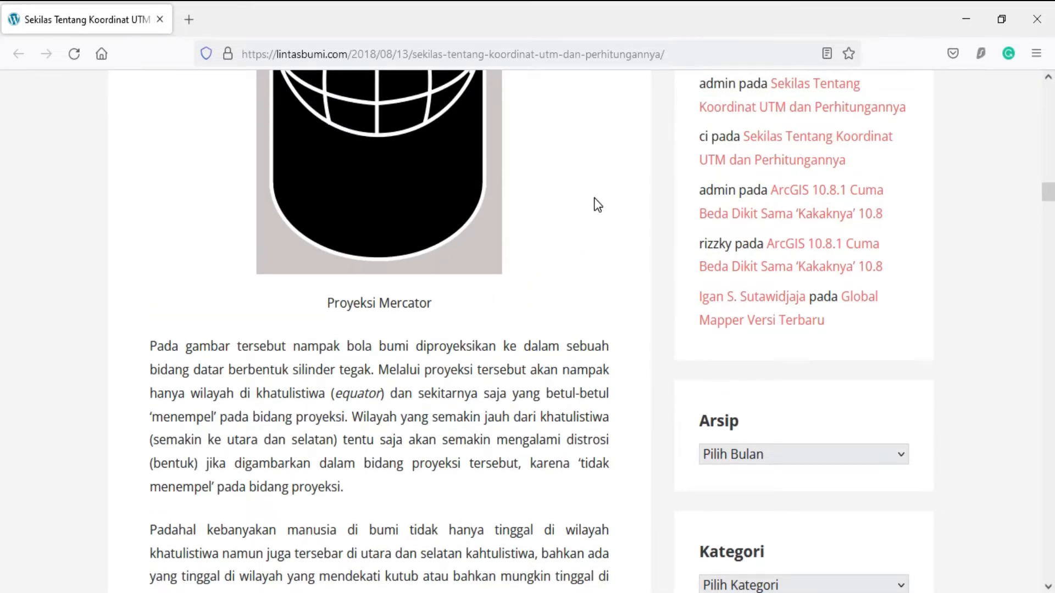
pyautogui.scroll(-2, 596, 208)
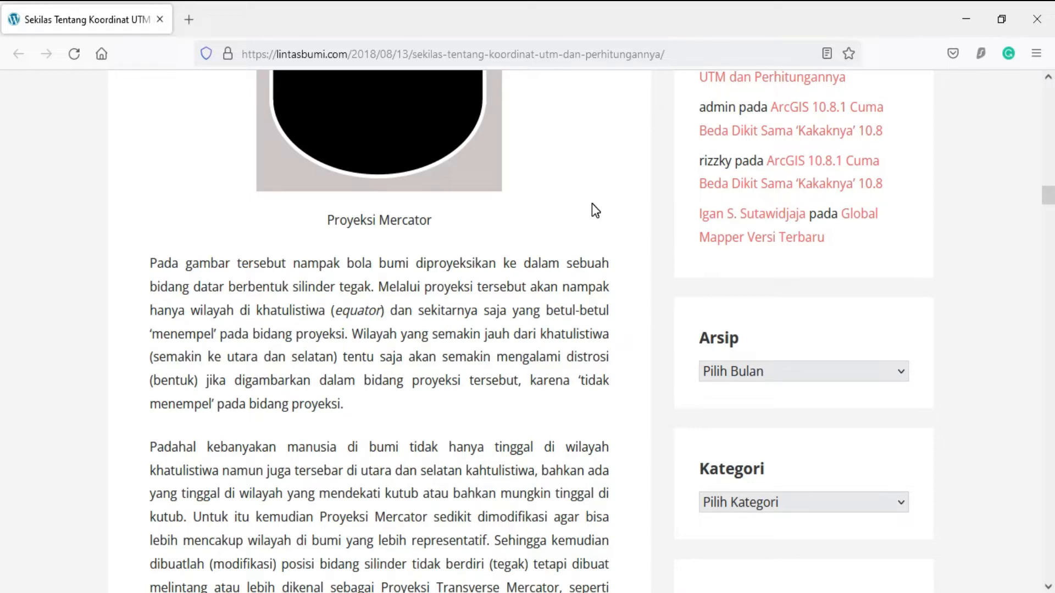
pyautogui.scroll(-2, 591, 203)
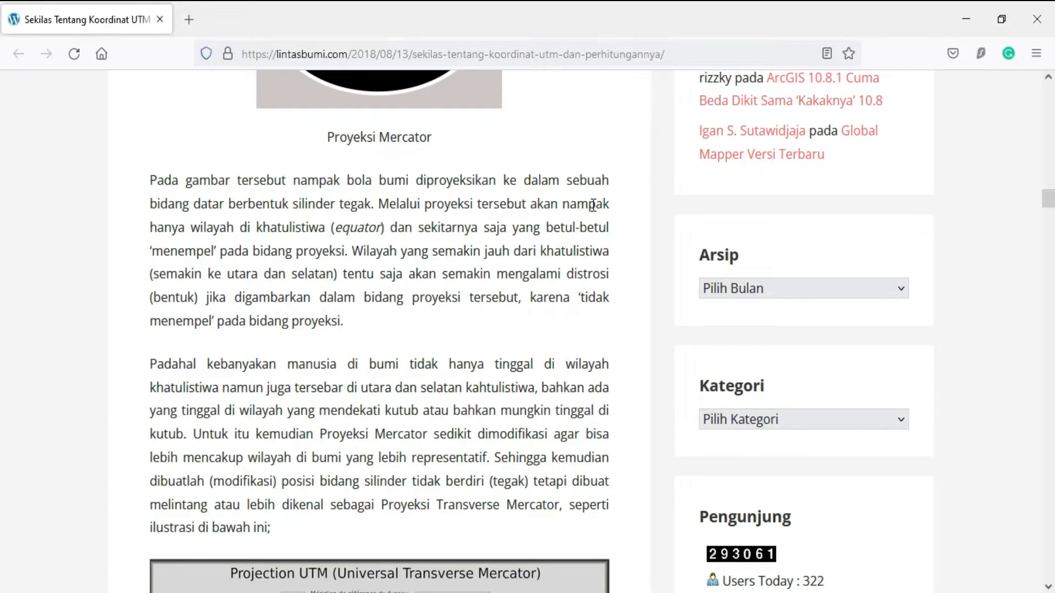
pyautogui.scroll(-2, 592, 205)
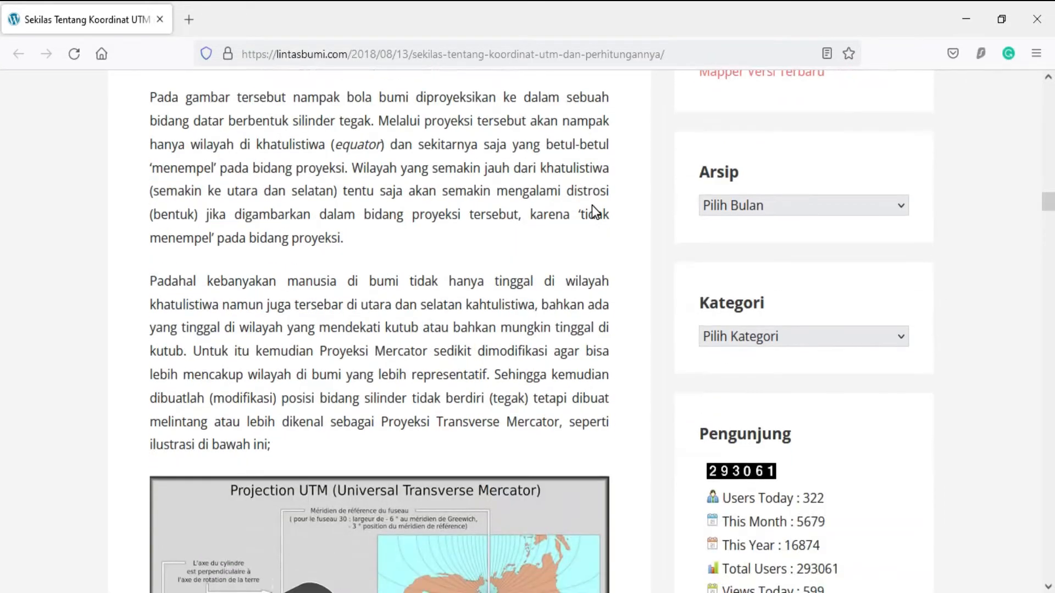
# Examine the UTM projection explanation and figures, including the transverse cylinder, scale factor, central meridian and zone boundaries
pyautogui.scroll(-8, 594, 212)
pyautogui.scroll(-4, 603, 212)
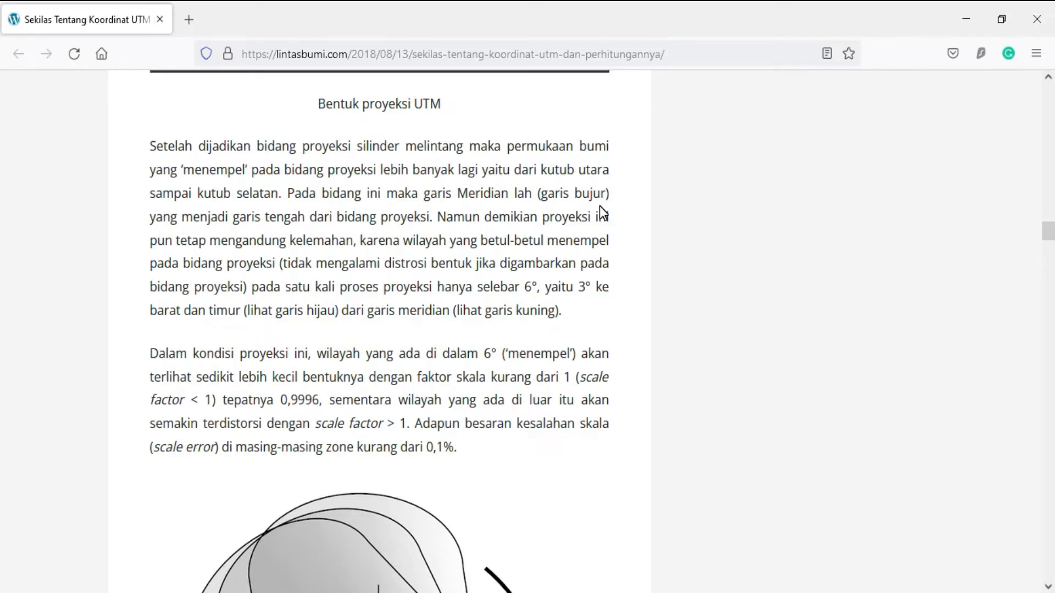
pyautogui.scroll(-2, 600, 212)
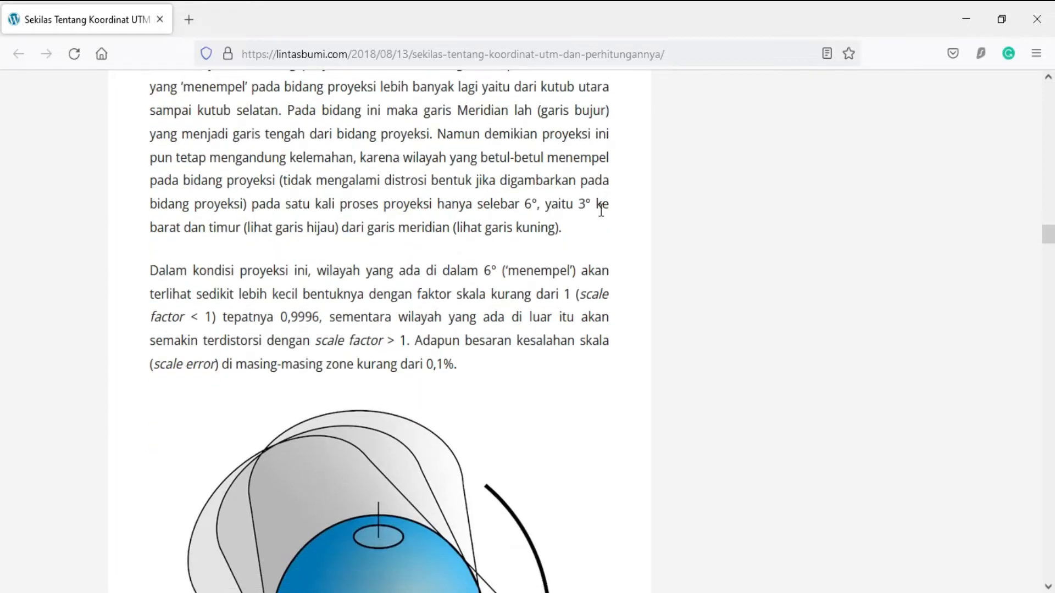
pyautogui.scroll(-2, 601, 211)
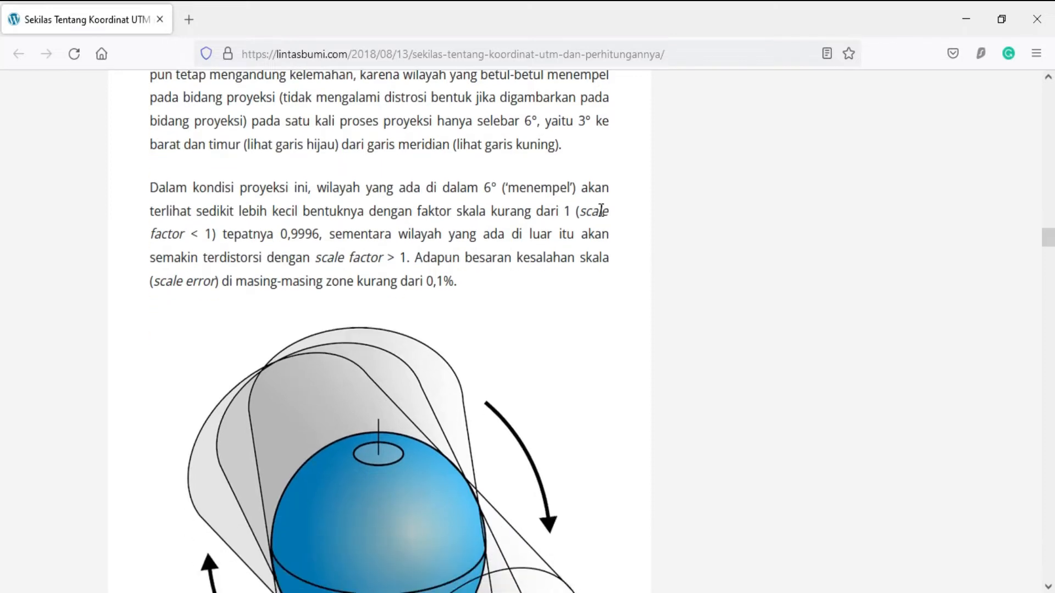
pyautogui.scroll(-12, 602, 210)
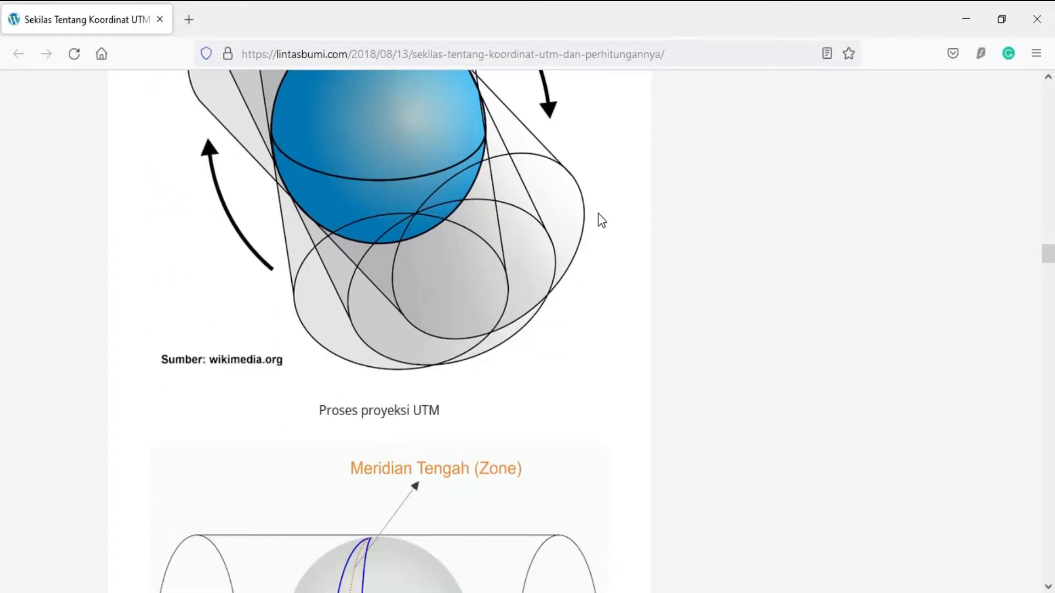
pyautogui.scroll(-2, 602, 218)
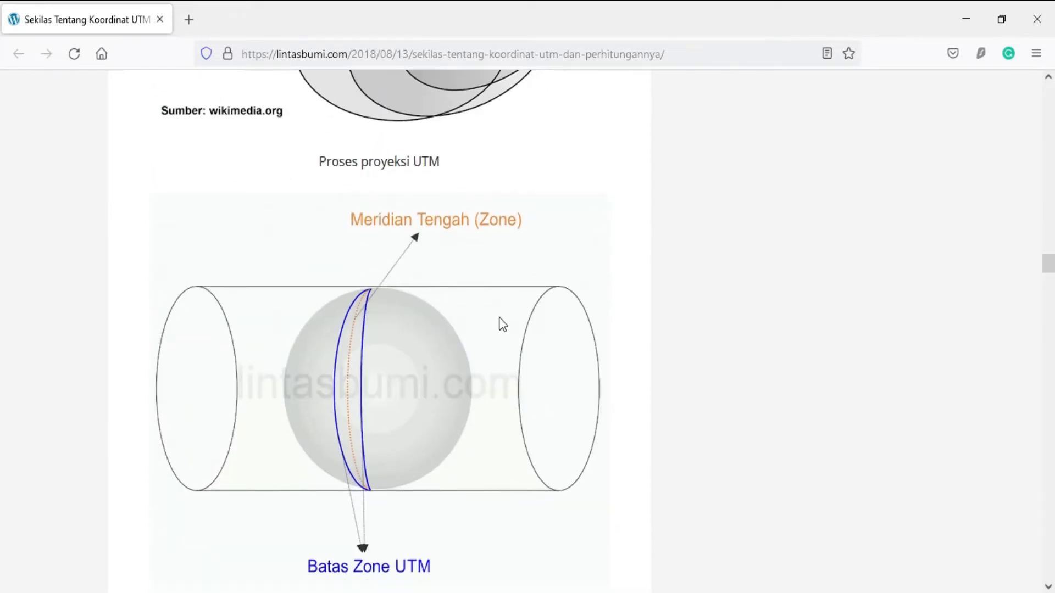
pyautogui.scroll(-2, 559, 309)
pyautogui.scroll(-2, 560, 308)
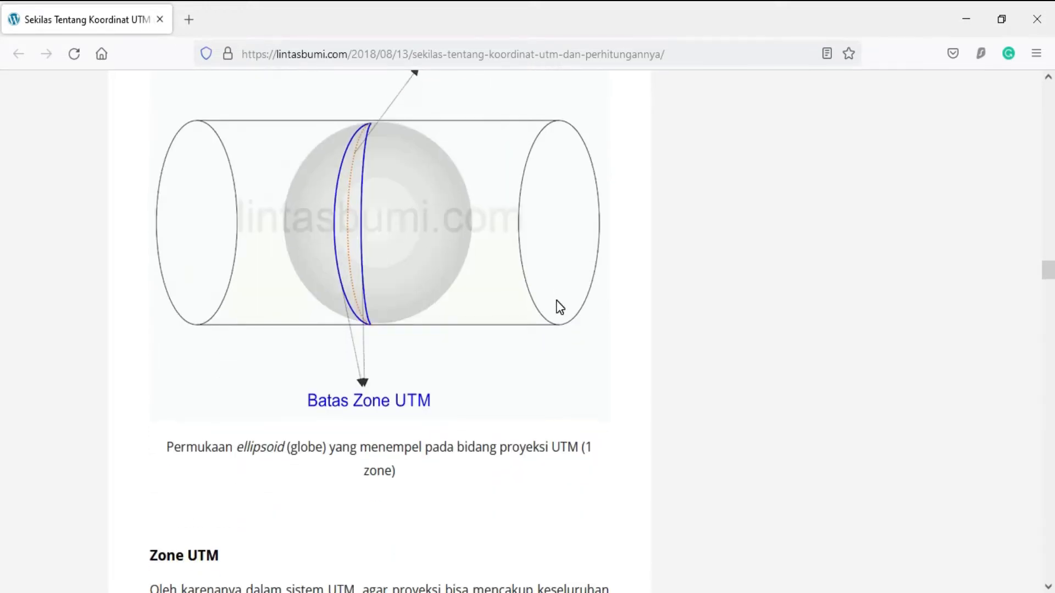
# Read the Zone UTM section and examine the world and Indonesia UTM zone maps with their north and south divisions
pyautogui.scroll(-6, 560, 307)
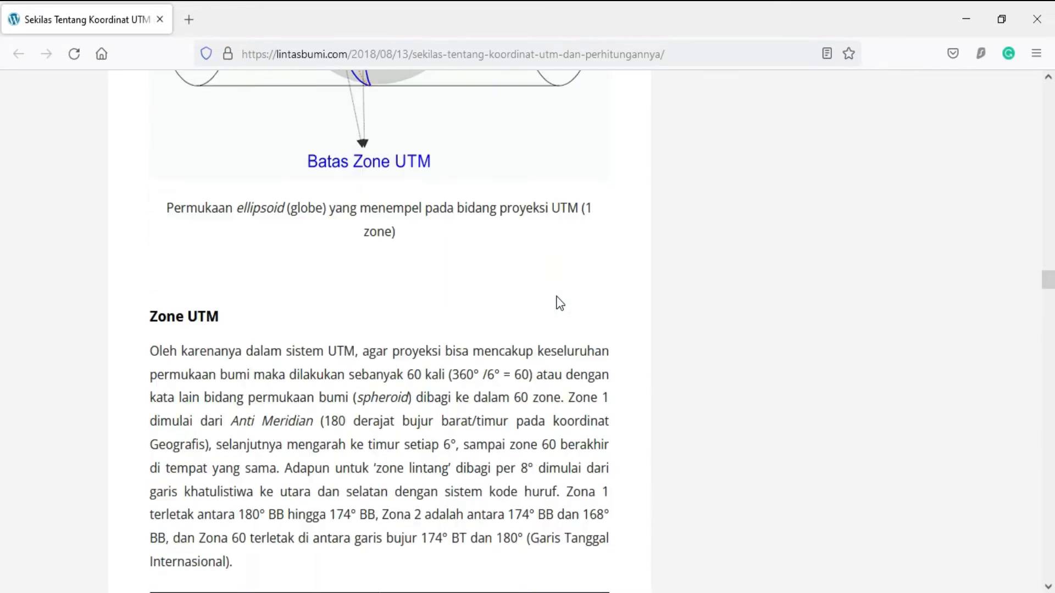
pyautogui.scroll(-2, 557, 292)
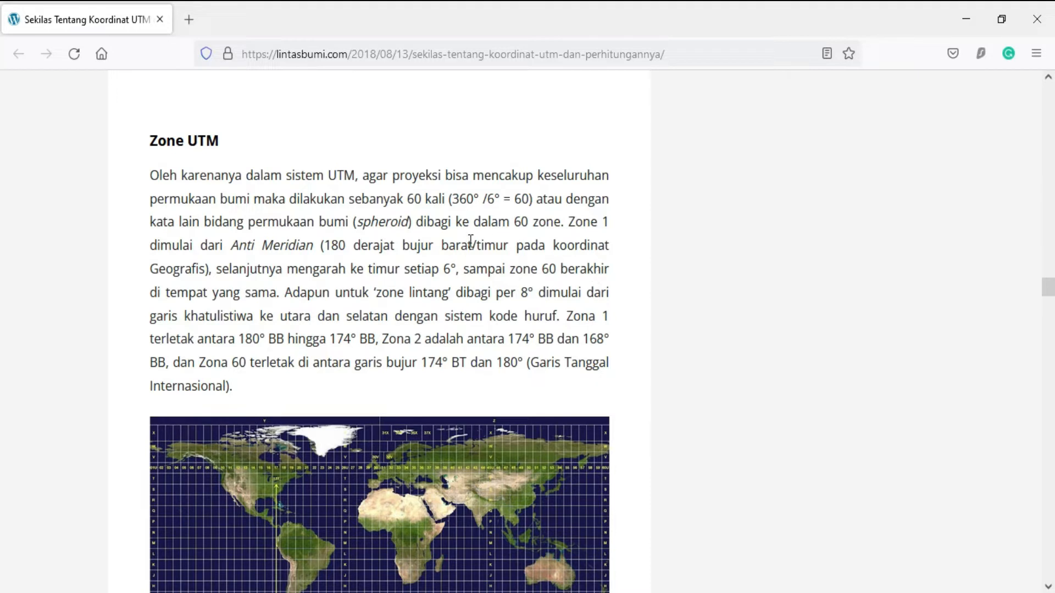
pyautogui.scroll(-2, 591, 218)
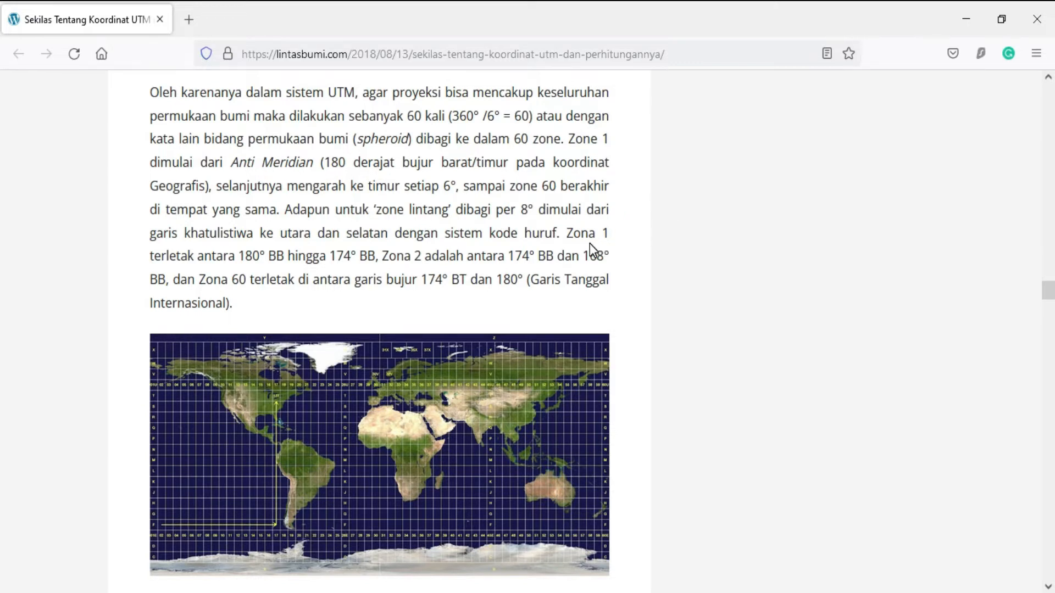
pyautogui.scroll(-1, 590, 244)
pyautogui.scroll(-2, 591, 250)
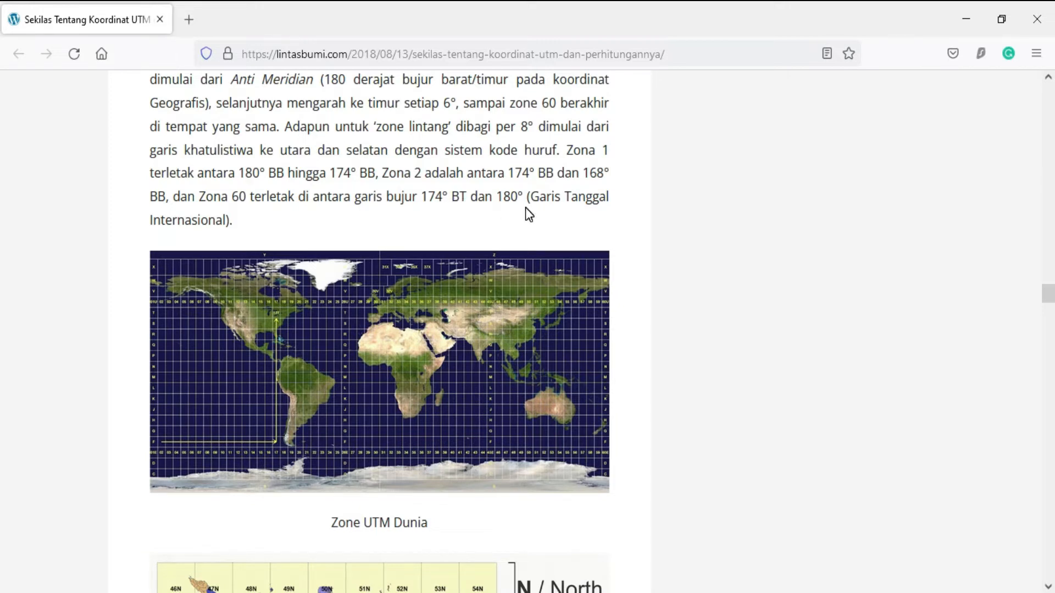
pyautogui.scroll(-4, 720, 228)
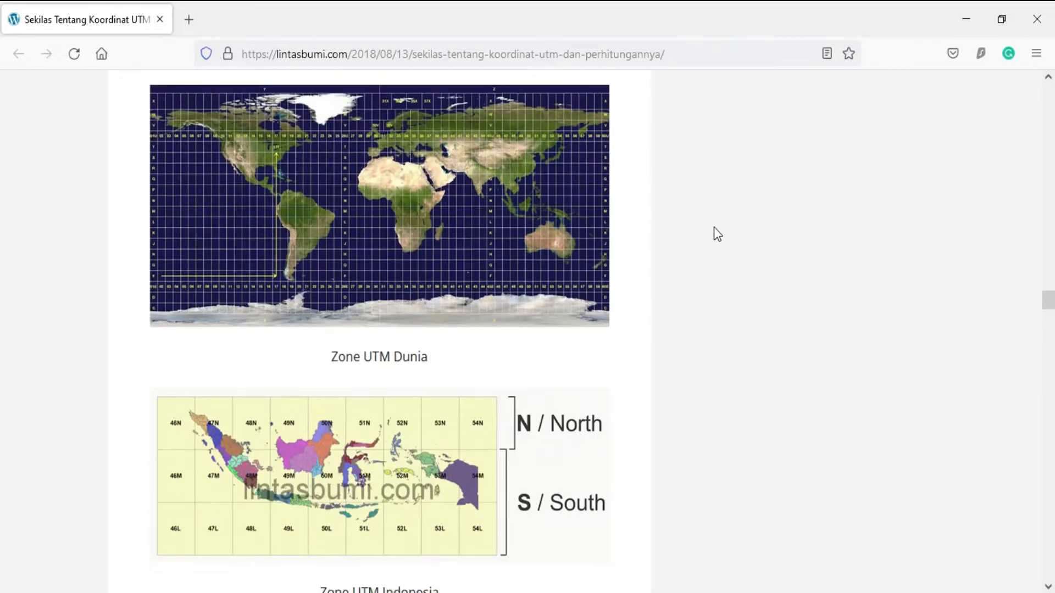
pyautogui.scroll(2, 659, 236)
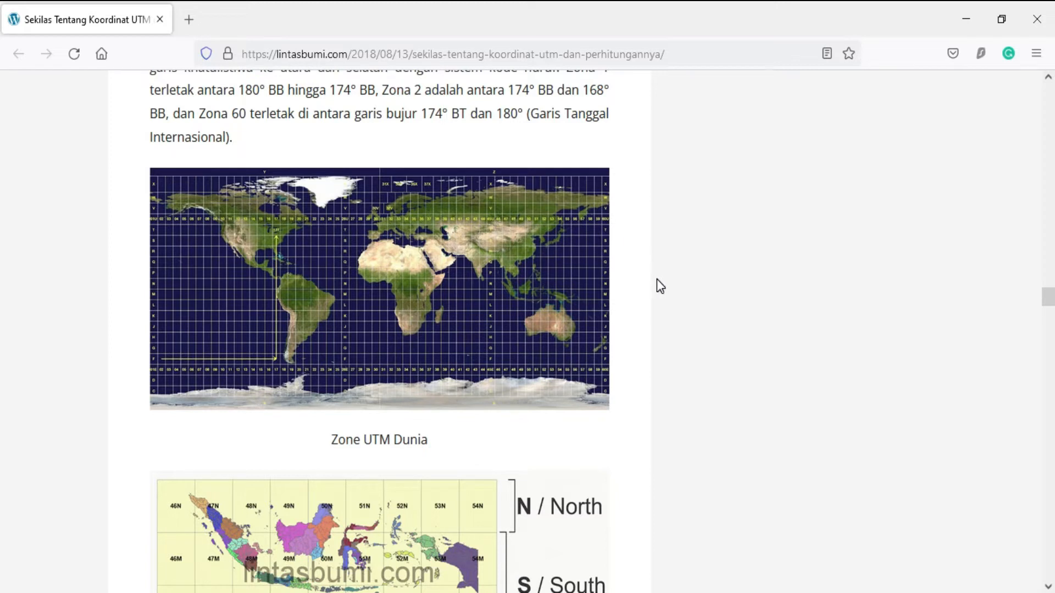
pyautogui.scroll(-3, 657, 279)
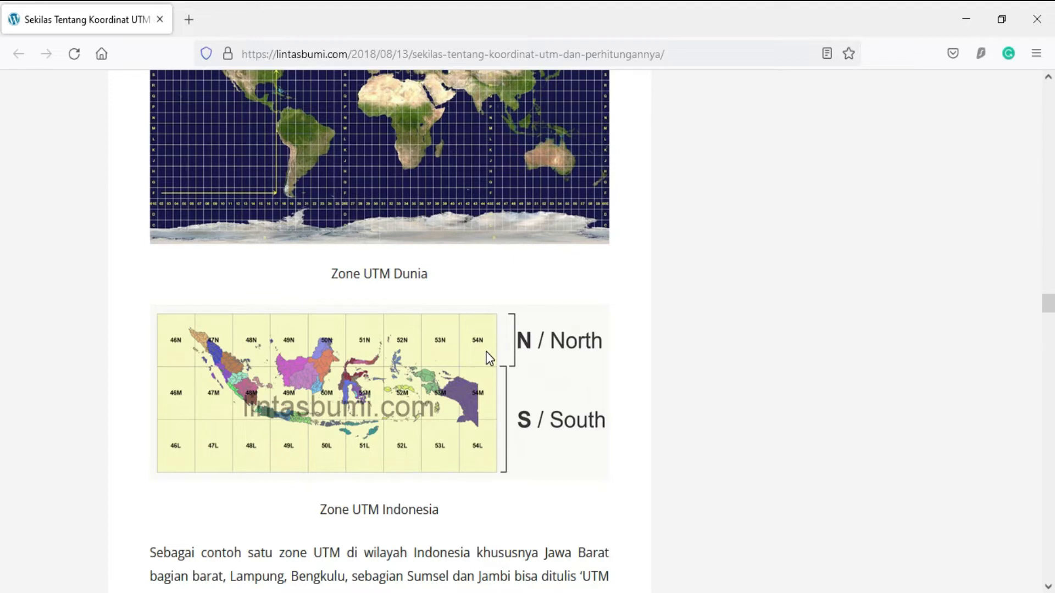
pyautogui.scroll(-2, 522, 413)
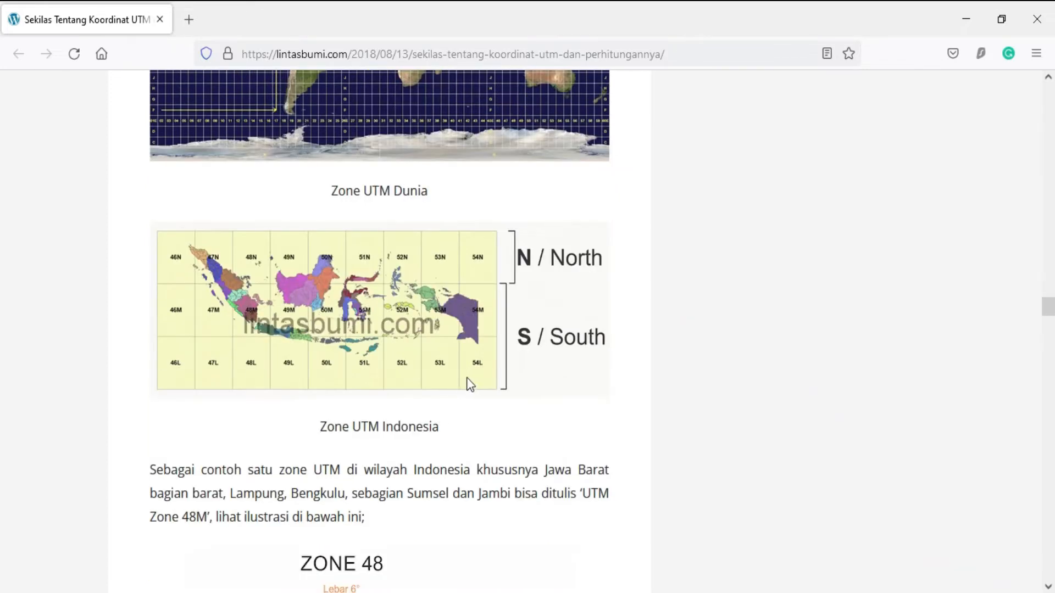
pyautogui.scroll(2, 475, 384)
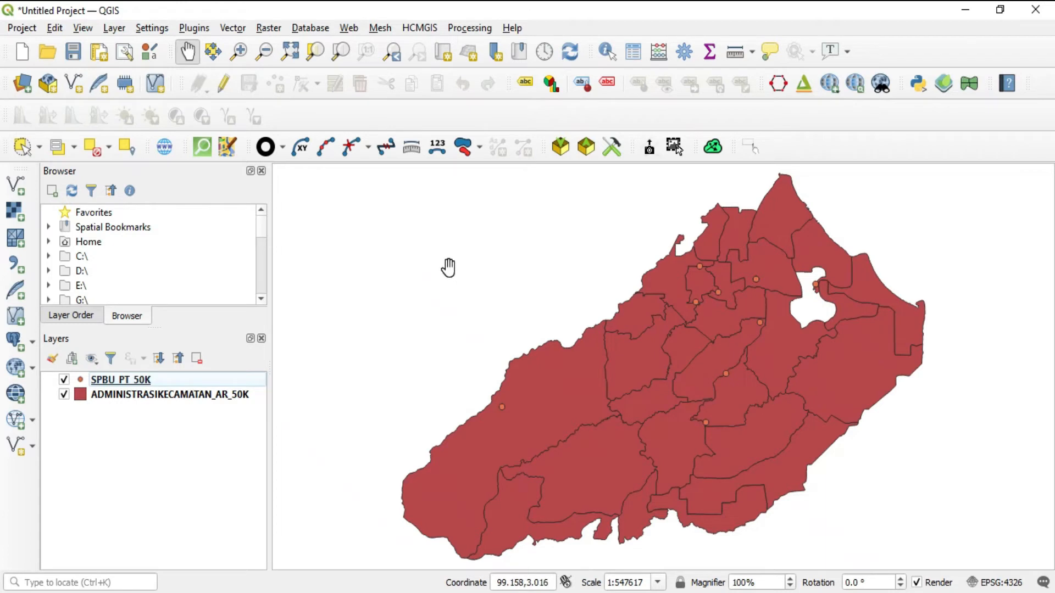
# In QGIS, check the coordinate reference system and units in the ADMINISTRASIKECAMATAN_AR_50K layer's information, and close its properties
pyautogui.rightClick(141, 396)
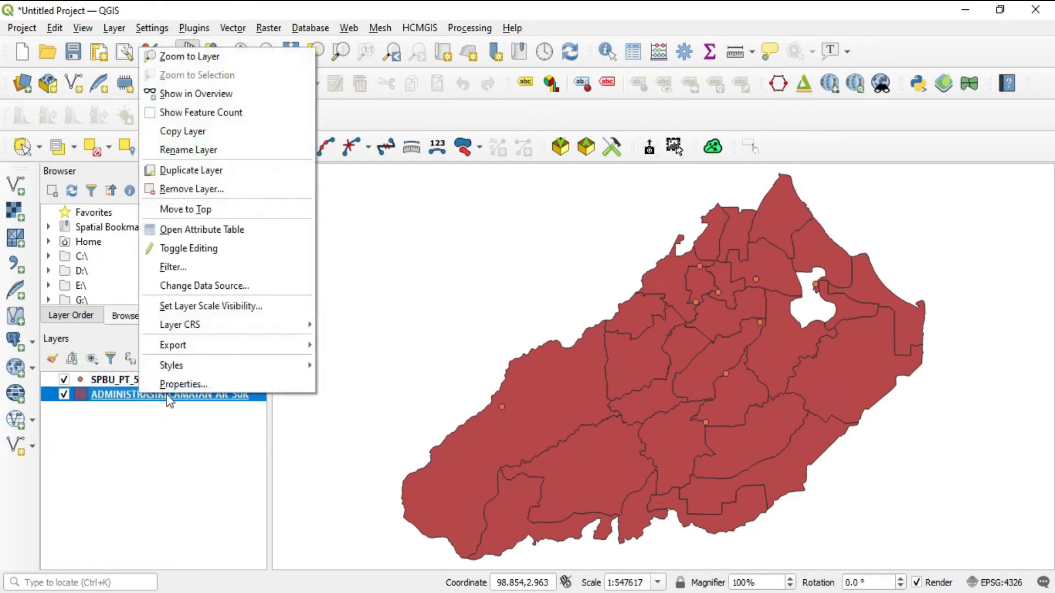
pyautogui.click(193, 384)
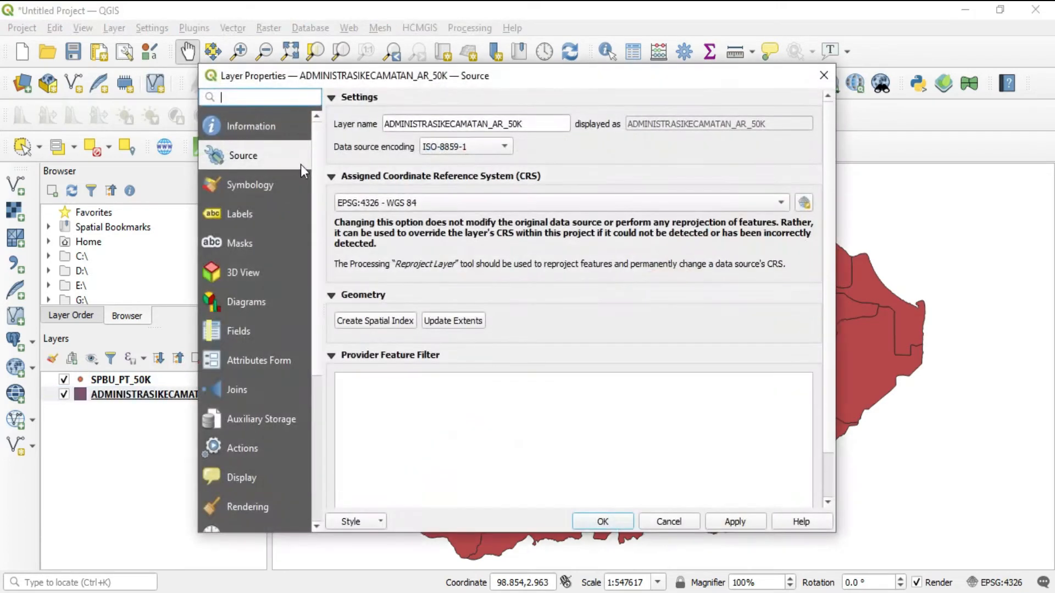
pyautogui.click(260, 129)
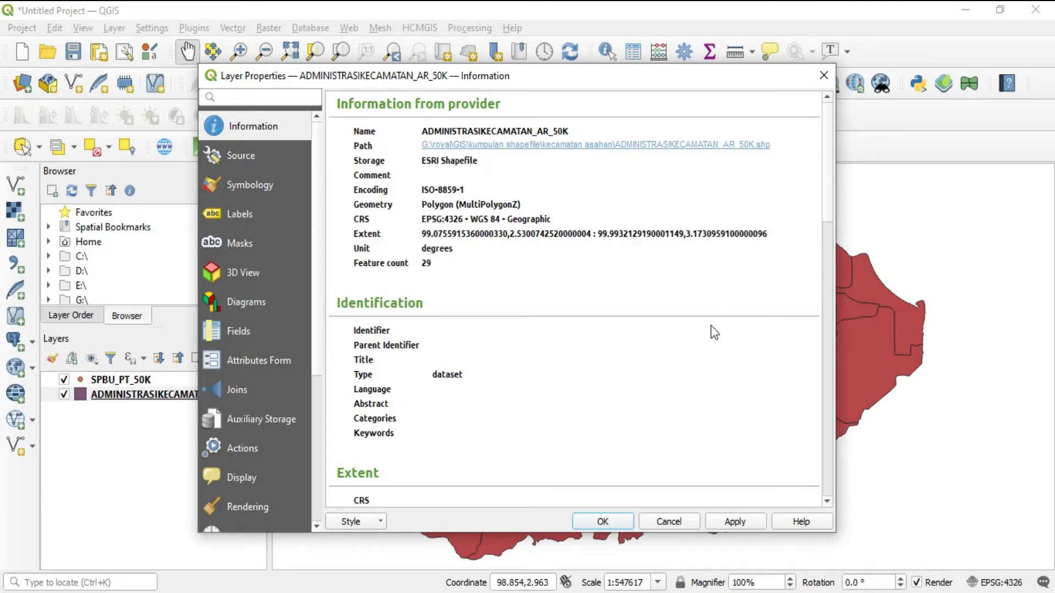
pyautogui.click(603, 521)
# Start exporting the ADMINISTRASIKECAMATAN_AR_50K layer as an ESRI Shapefile named asahanutm47n.shp in the project 136 UTM folder
pyautogui.rightClick(168, 397)
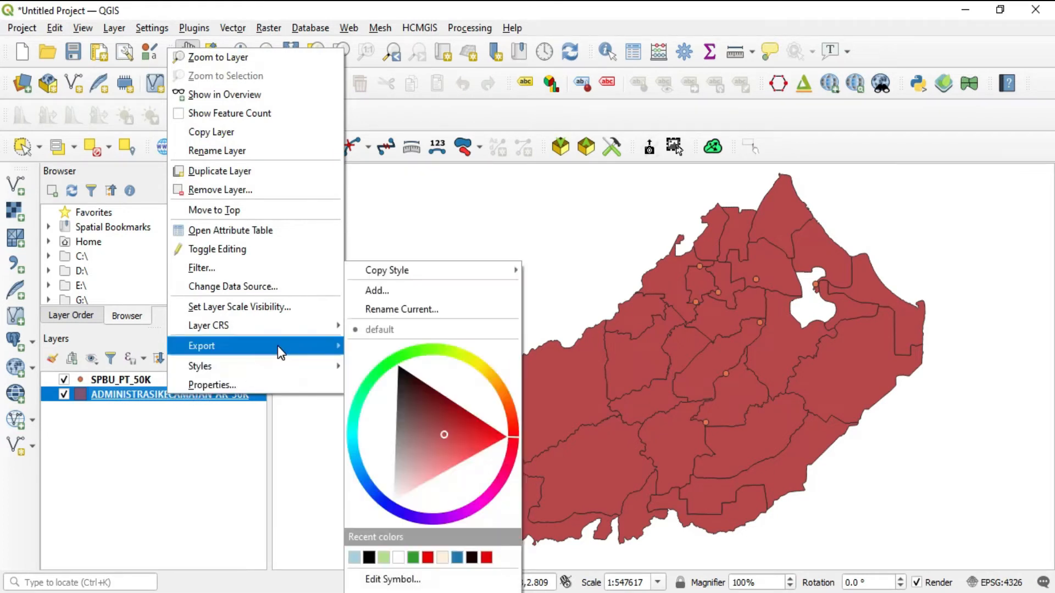
pyautogui.moveTo(278, 346)
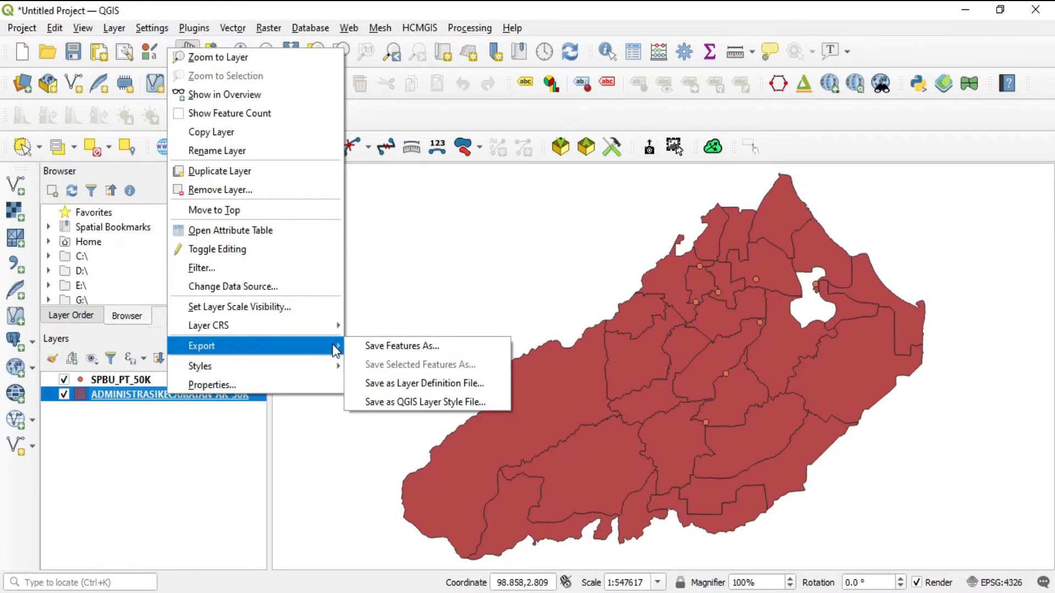
pyautogui.click(397, 349)
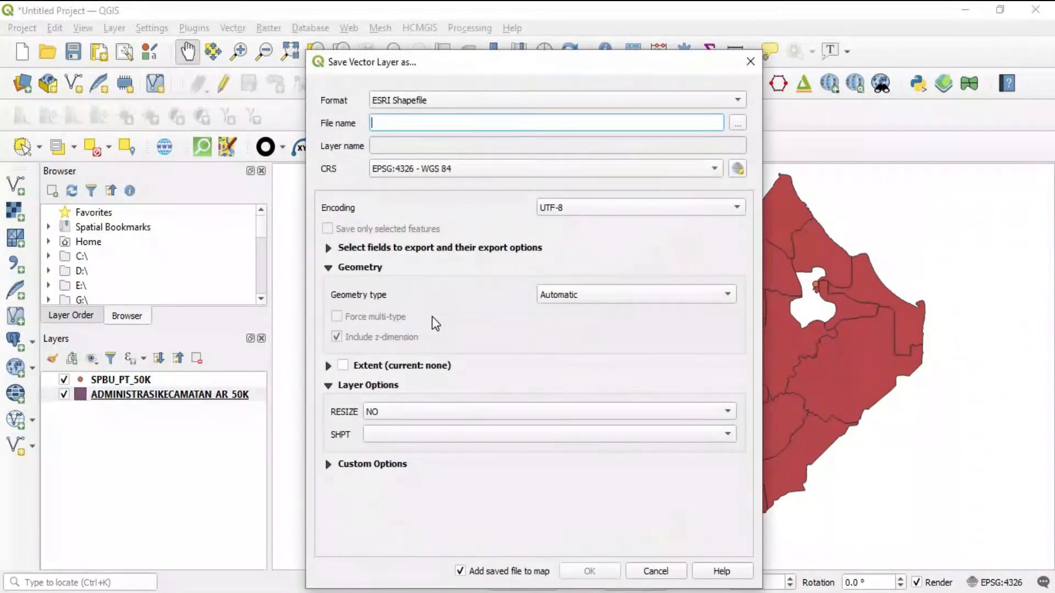
pyautogui.click(480, 104)
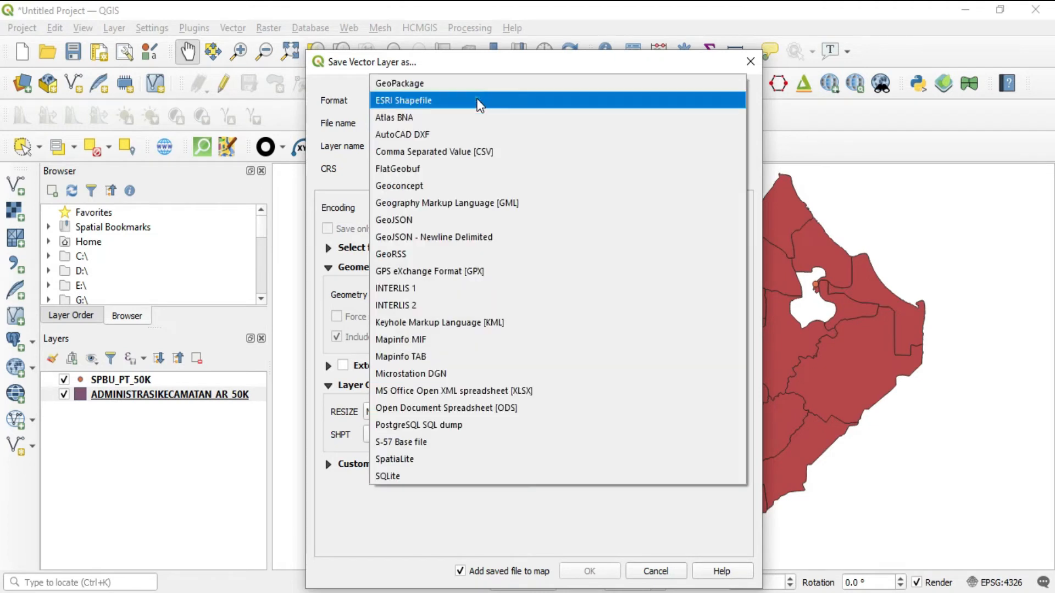
pyautogui.click(478, 101)
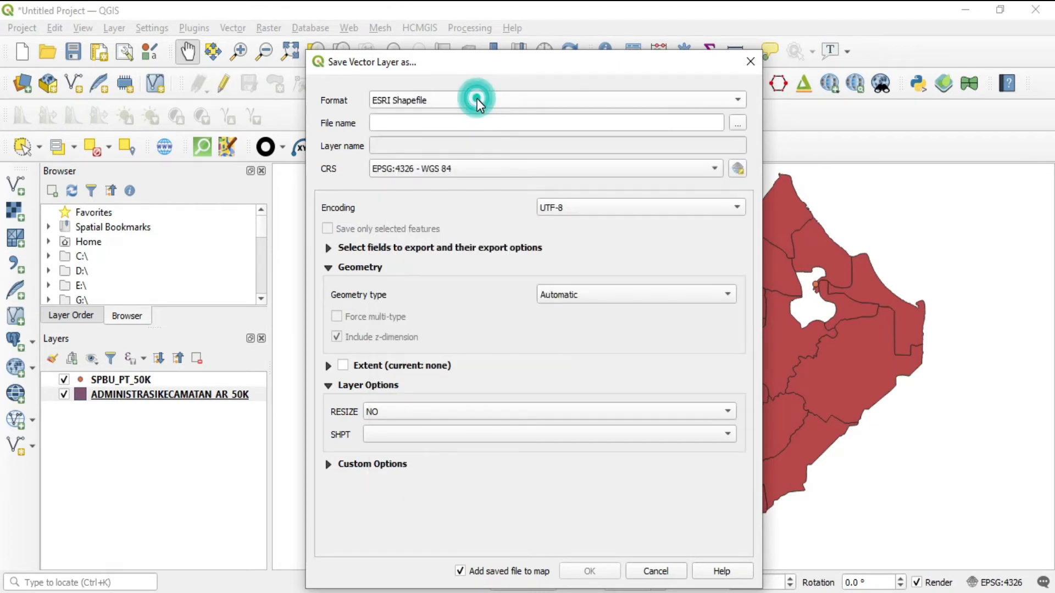
pyautogui.click(655, 126)
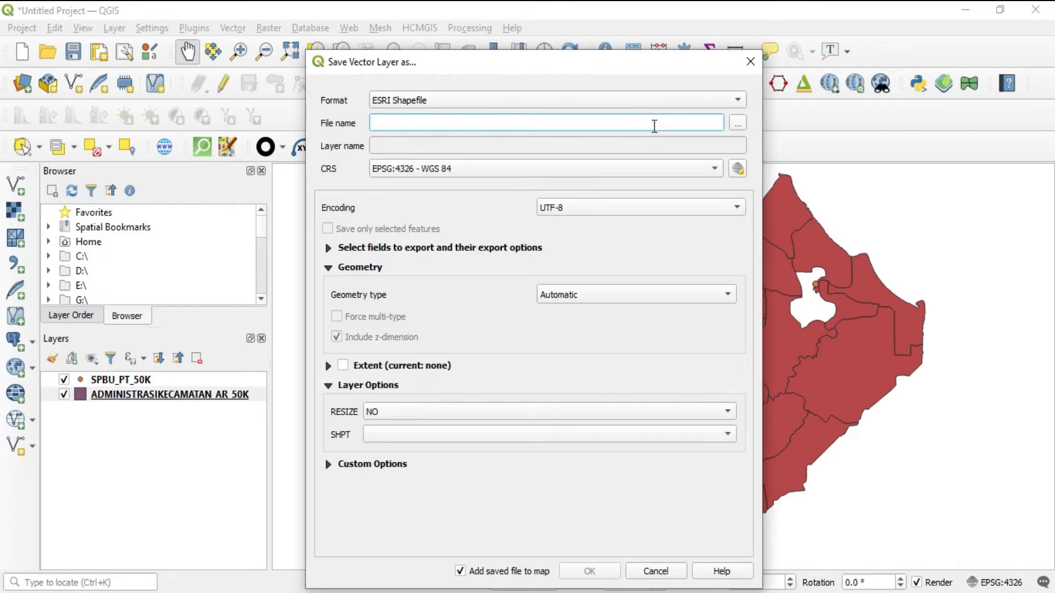
pyautogui.write('asahanut')
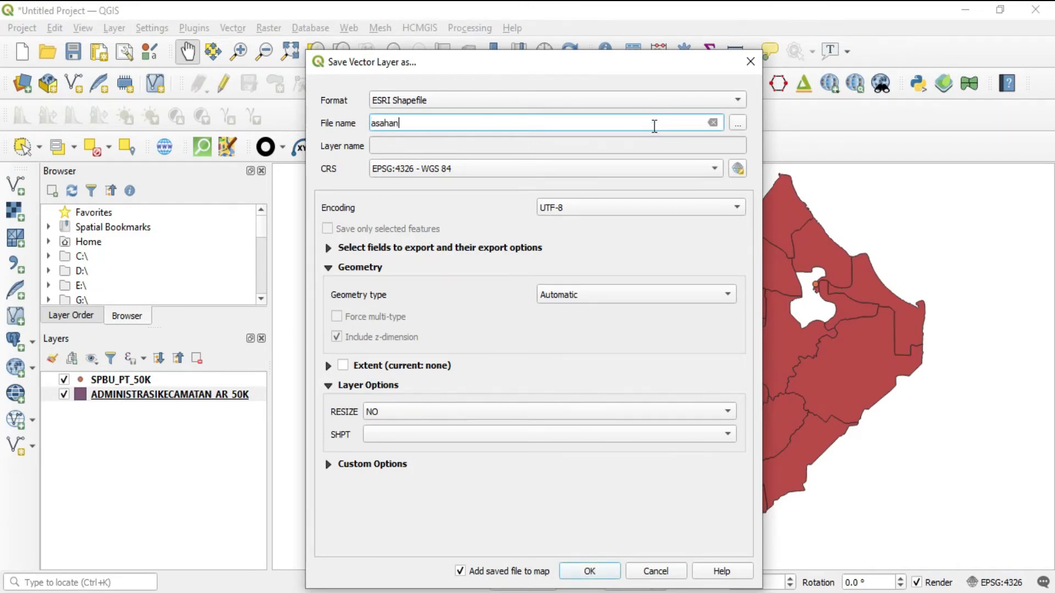
pyautogui.write('m47n')
pyautogui.click(737, 124)
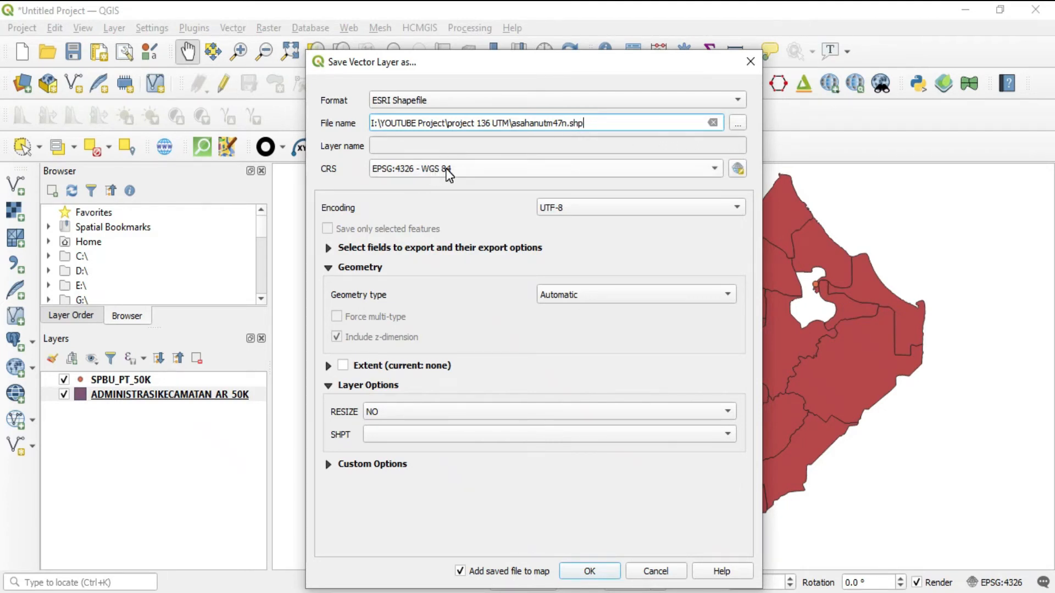
# Set the export's coordinate reference system to EPSG:32647 - WGS 84 / UTM zone 47N and save the asahanutm47n shapefile
pyautogui.moveTo(468, 167)
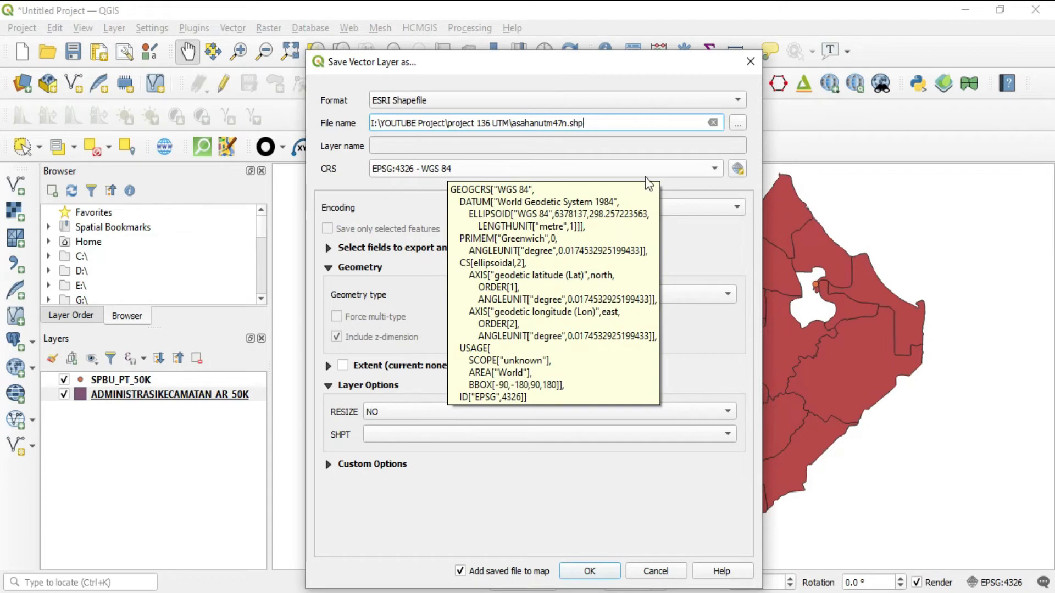
pyautogui.click(715, 170)
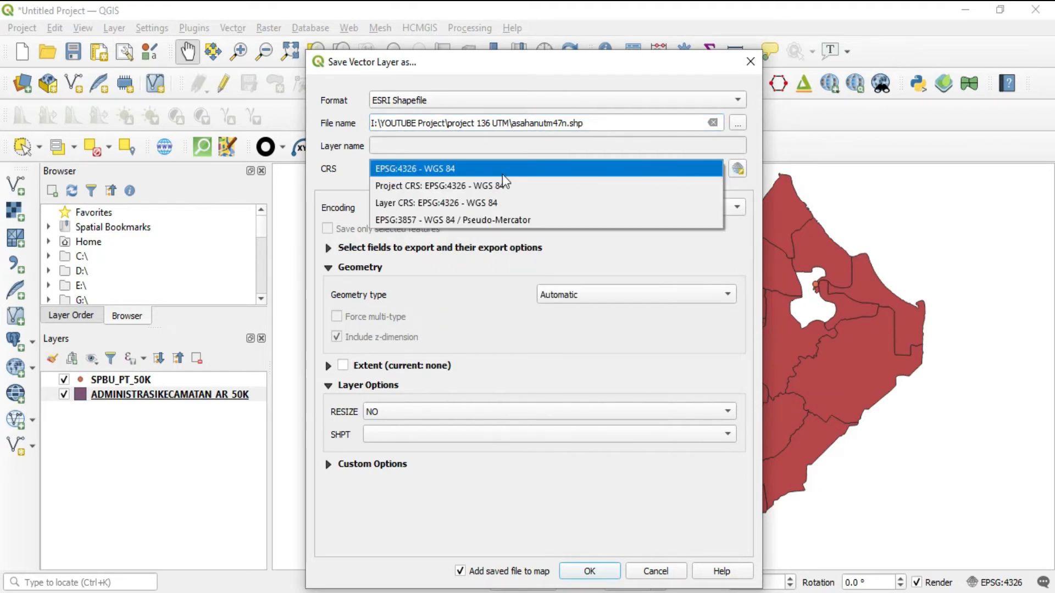
pyautogui.click(748, 198)
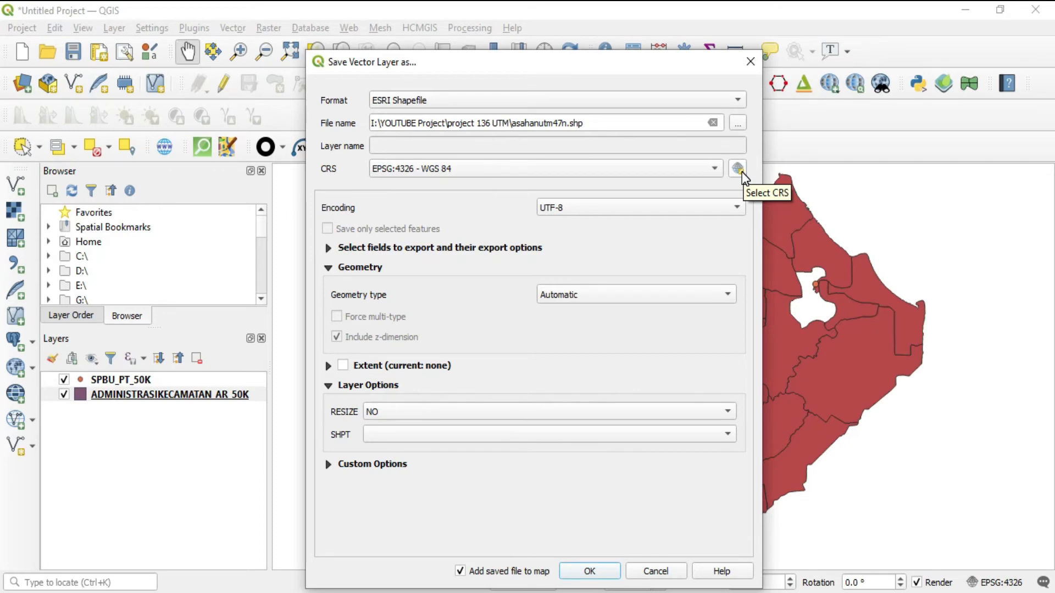
pyautogui.click(738, 169)
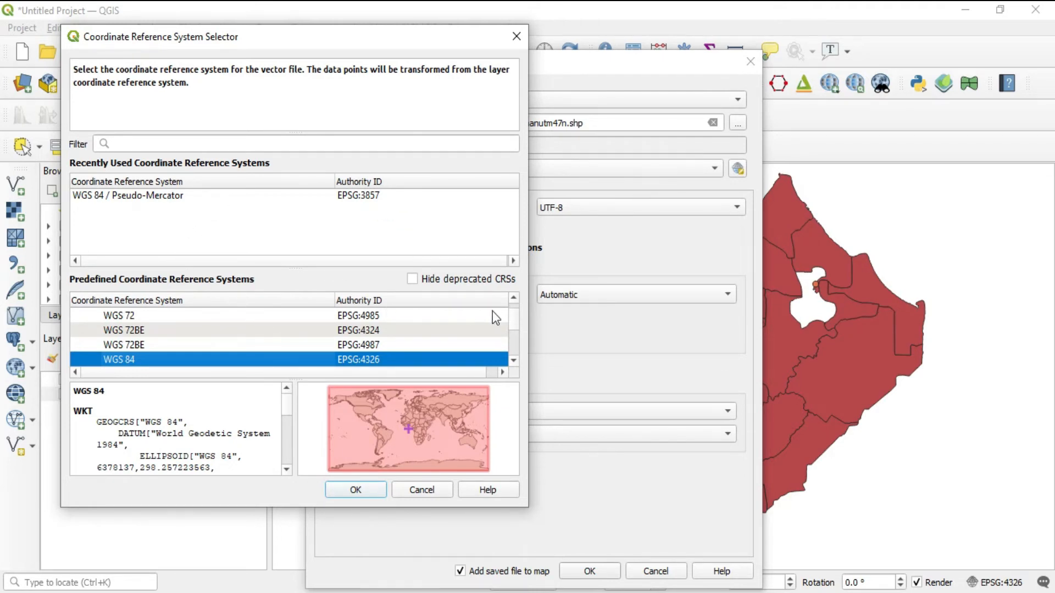
pyautogui.click(150, 144)
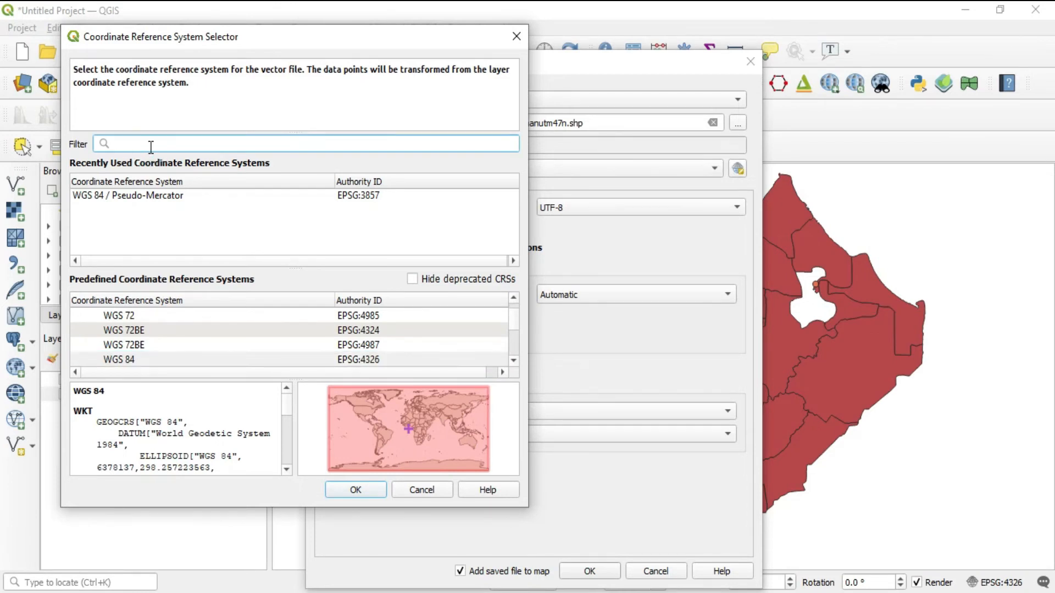
pyautogui.write('UTM ')
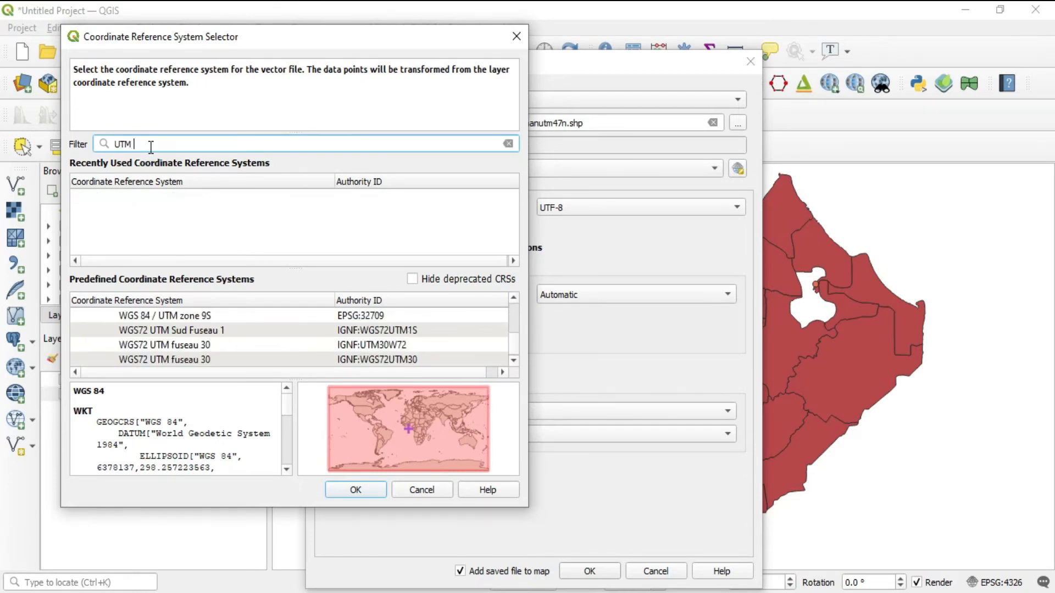
pyautogui.write('47')
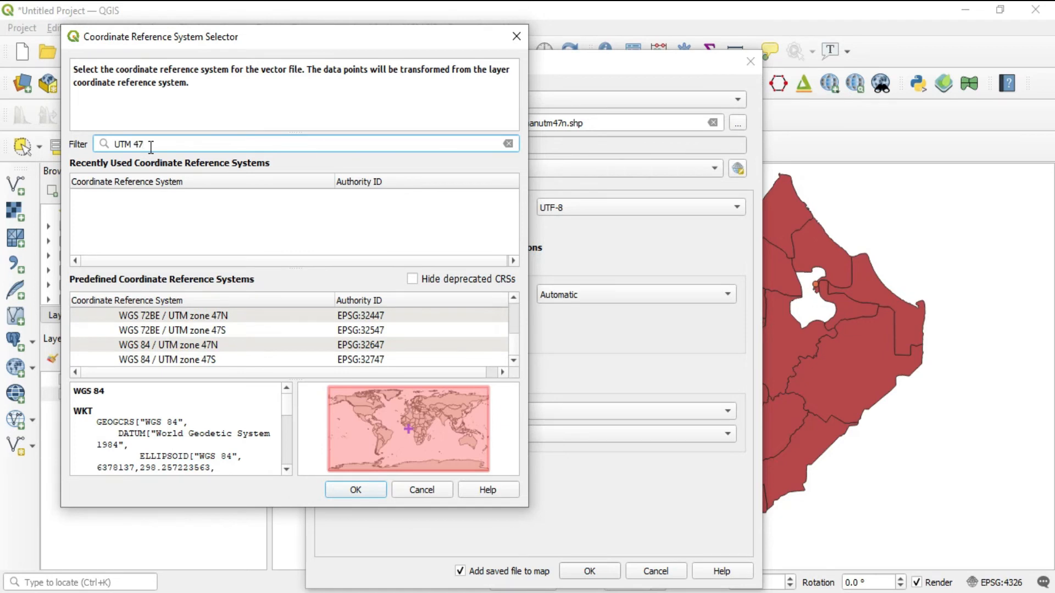
pyautogui.write('N')
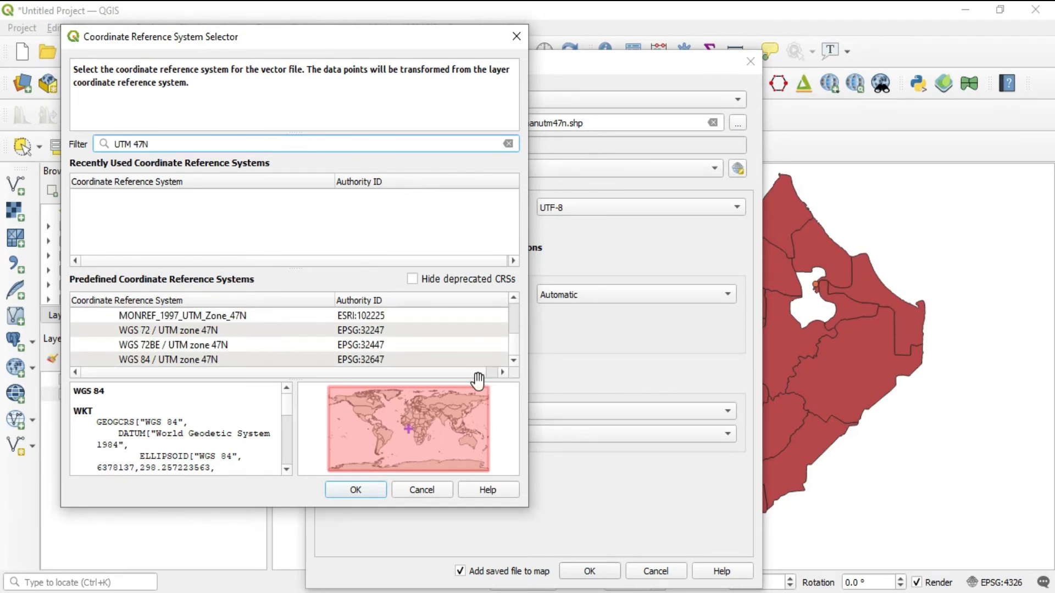
pyautogui.click(205, 361)
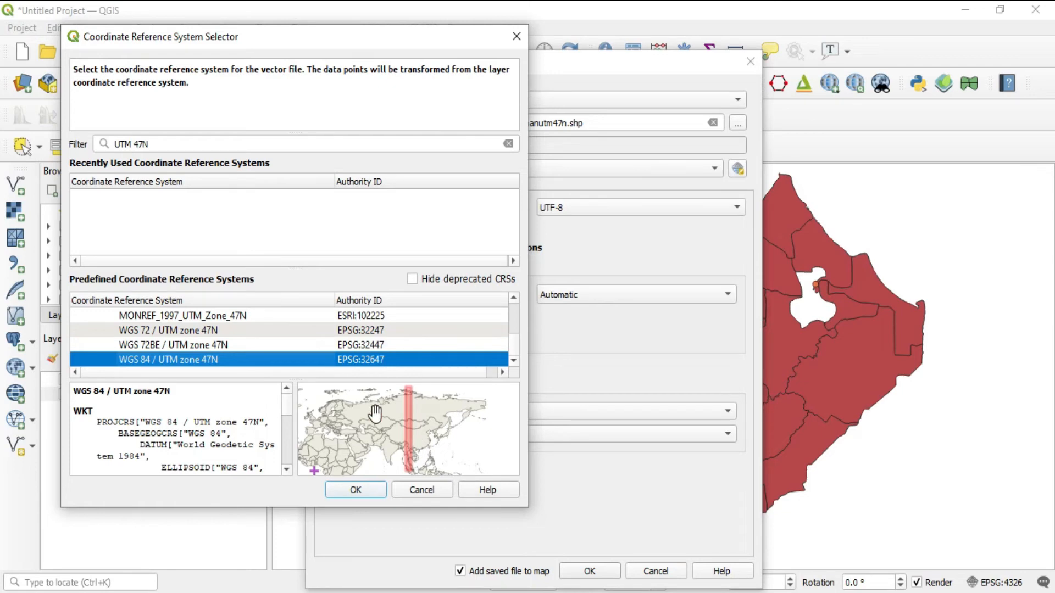
pyautogui.click(352, 490)
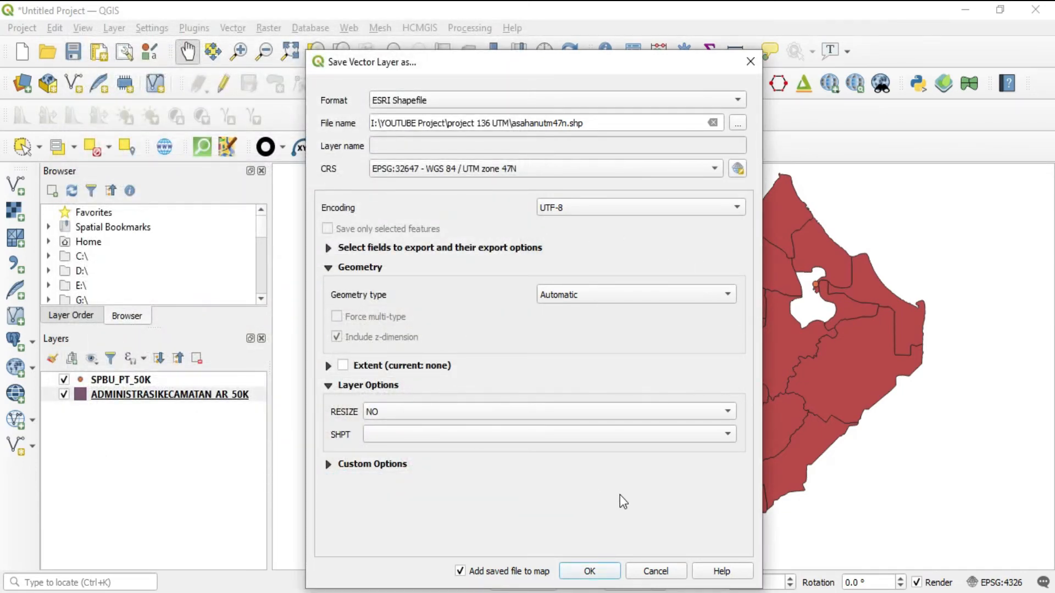
pyautogui.click(587, 573)
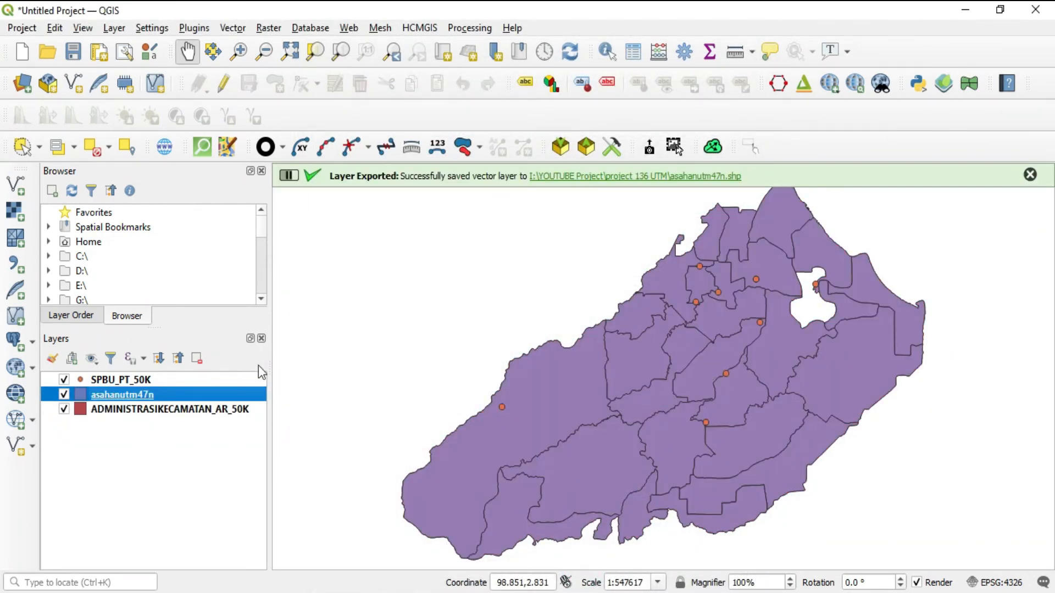
# Compare the original and exported district layers by toggling their visibility, leaving ADMINISTRASIKECAMATAN_AR_50K hidden and asahanutm47n shown
pyautogui.click(65, 410)
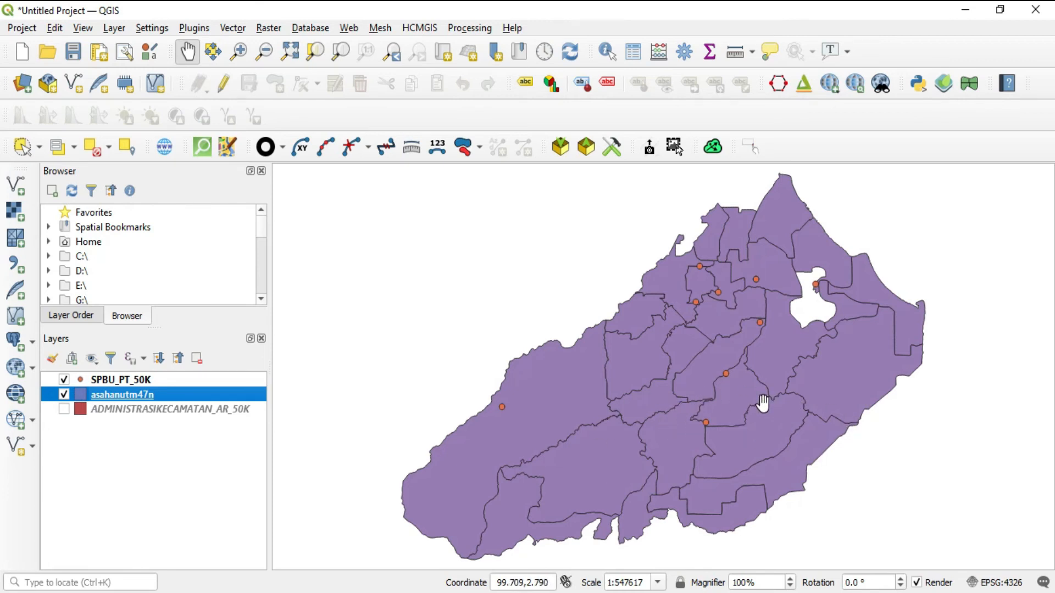
pyautogui.click(64, 409)
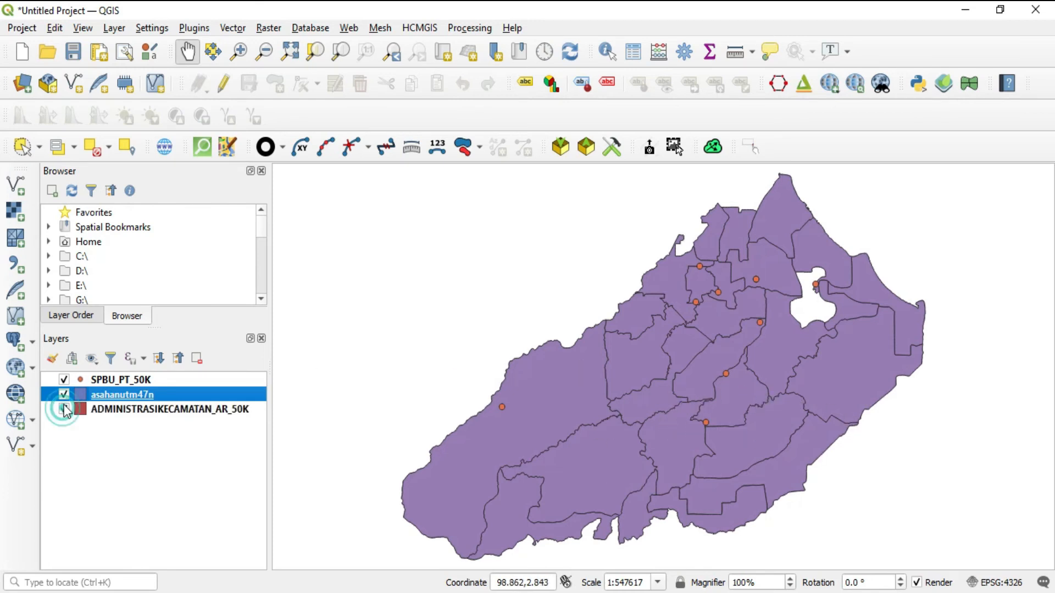
pyautogui.click(63, 395)
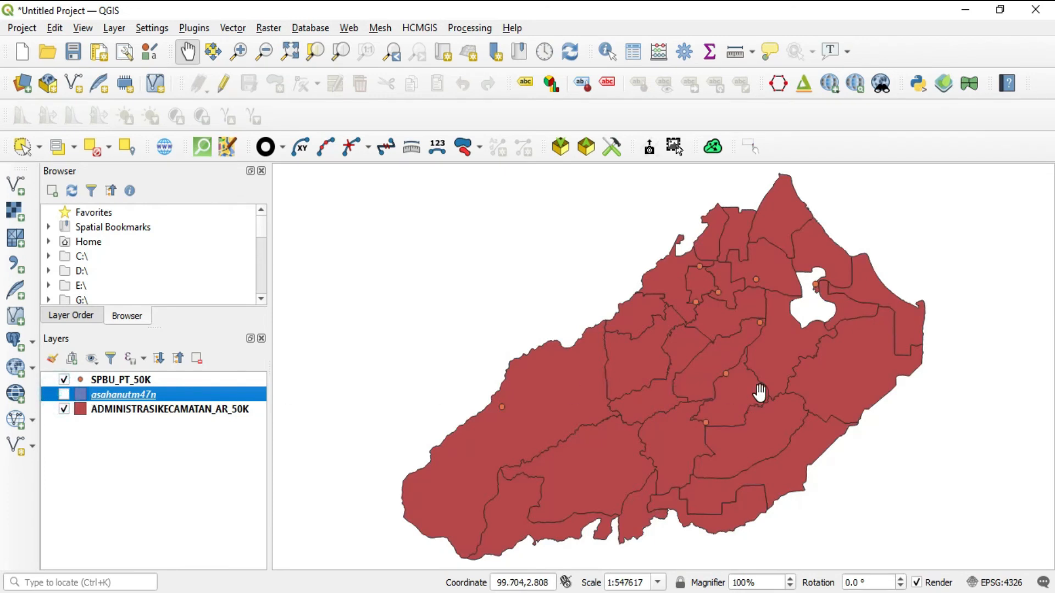
pyautogui.click(64, 395)
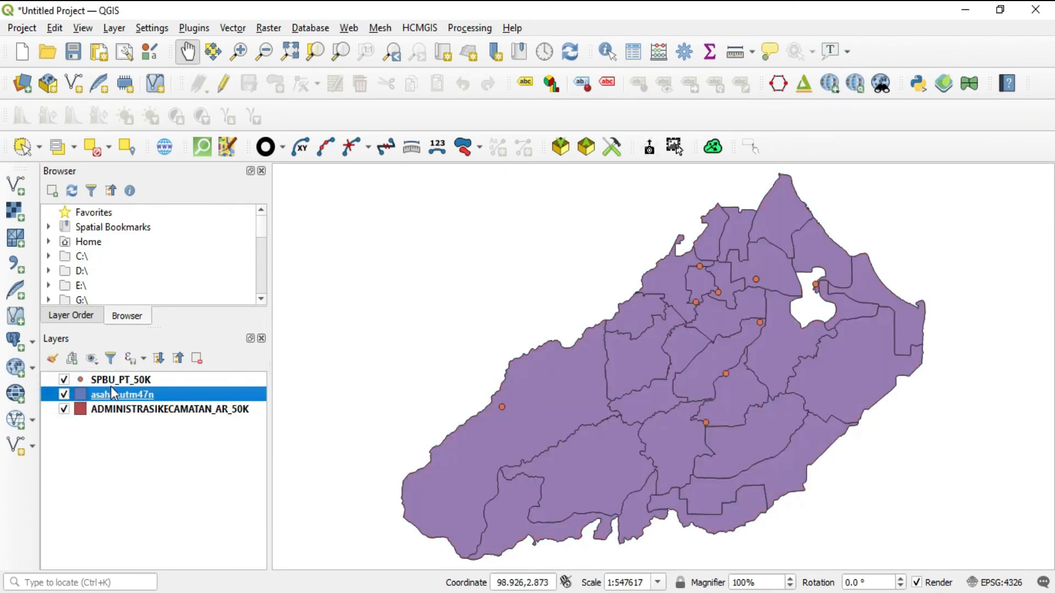
pyautogui.click(63, 409)
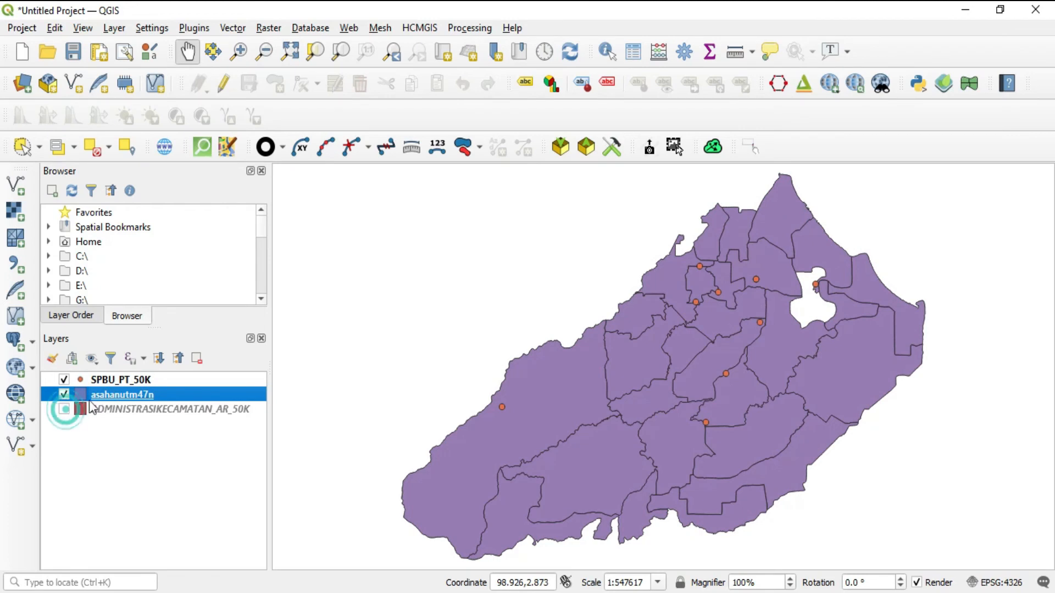
# Start exporting the SPBU_PT_50K layer as an ESRI Shapefile named spbuutm47n.shp in the project 136 UTM folder
pyautogui.rightClick(135, 382)
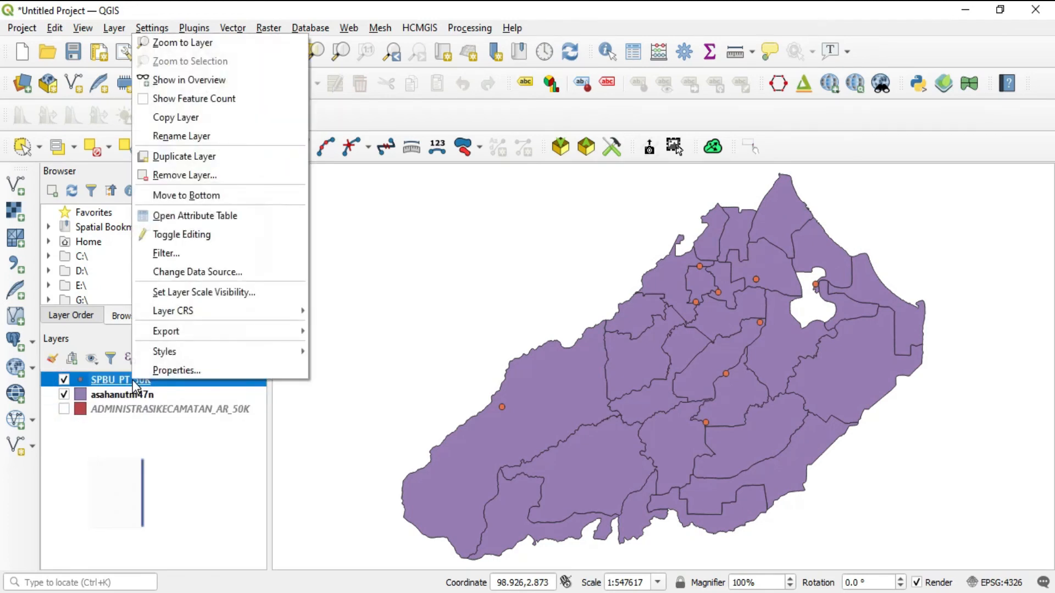
pyautogui.moveTo(274, 331)
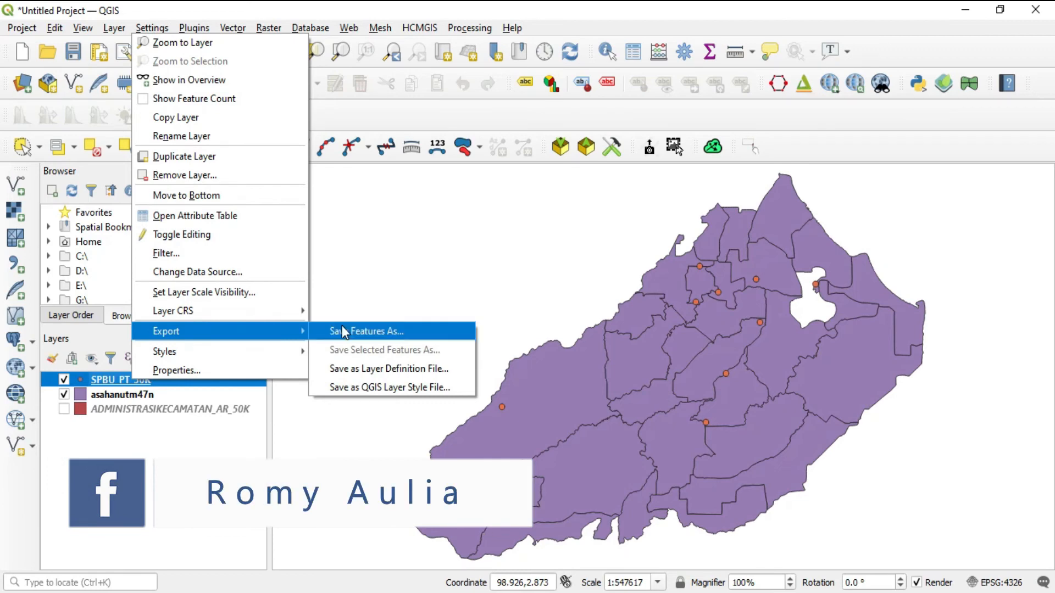
pyautogui.click(358, 333)
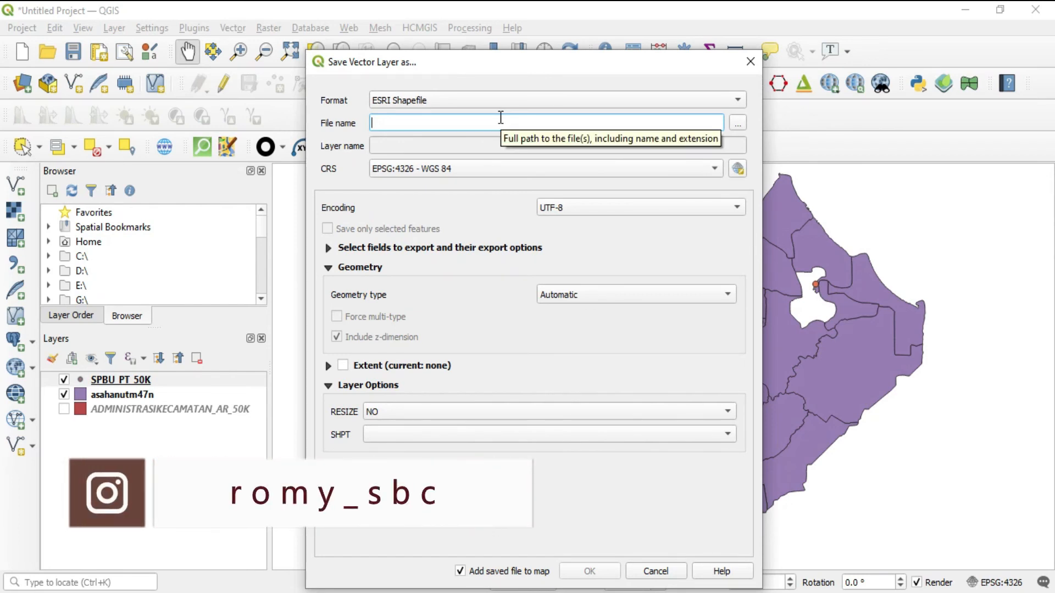
pyautogui.write('spbuutm')
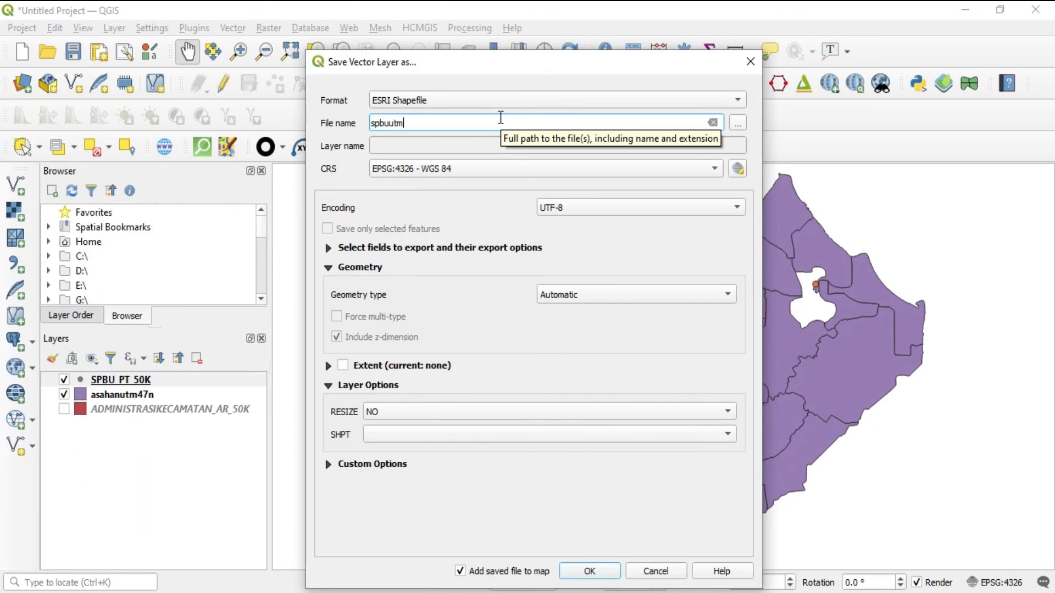
pyautogui.write('47n')
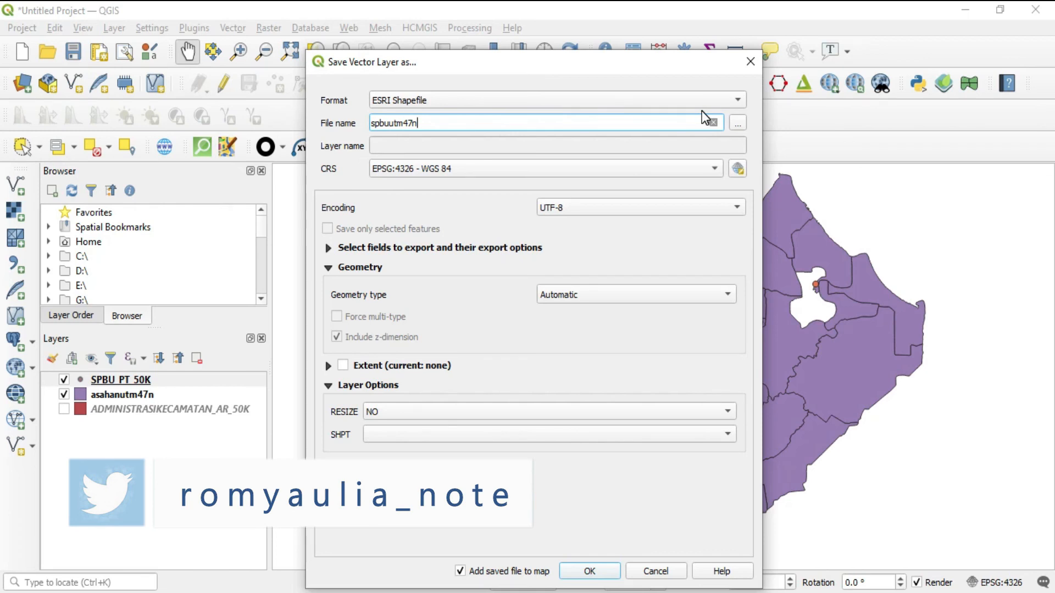
pyautogui.click(738, 123)
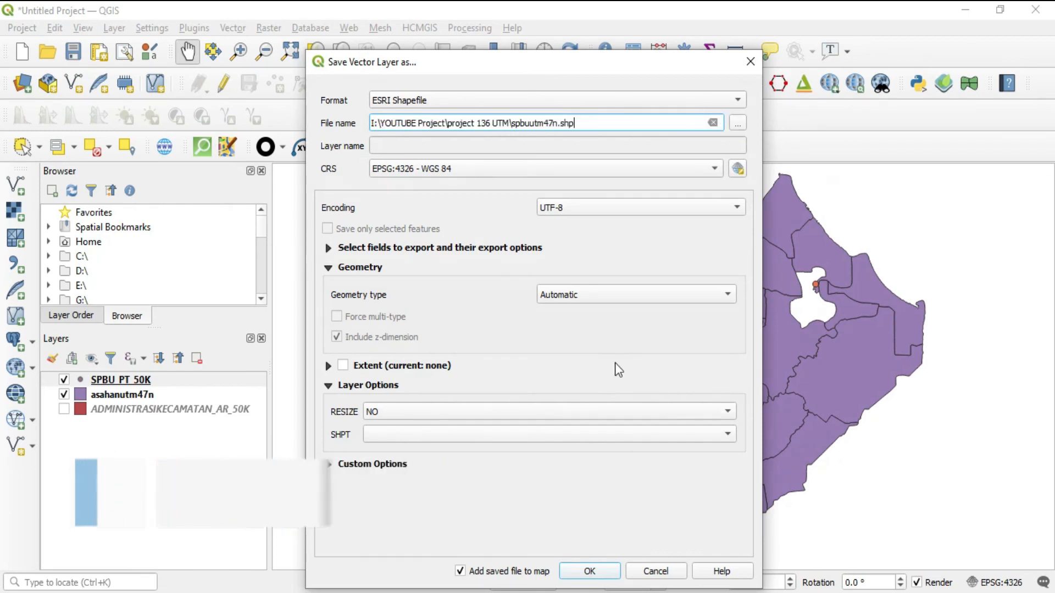
# Export the spbuutm47n shapefile in EPSG:32647 - WGS 84 / UTM zone 47N, and hide the original SPBU_PT_50K layer
pyautogui.click(531, 169)
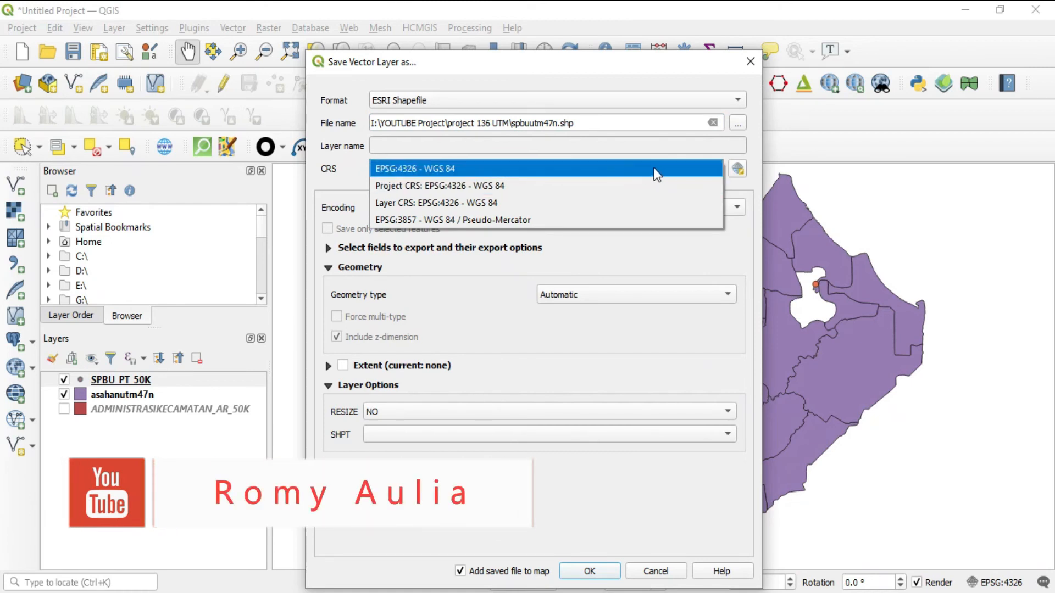
pyautogui.click(677, 254)
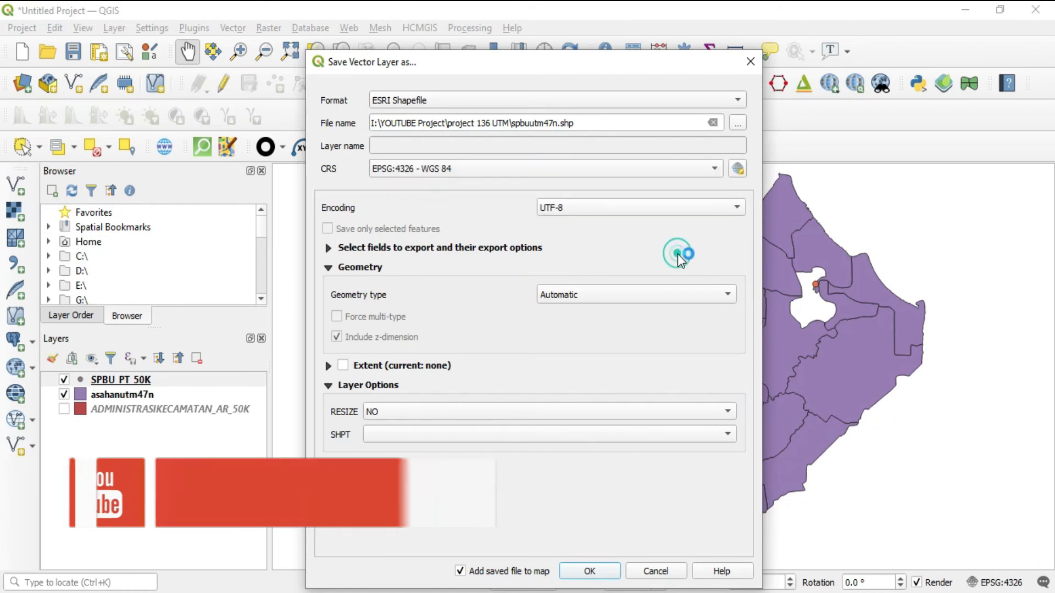
pyautogui.click(738, 171)
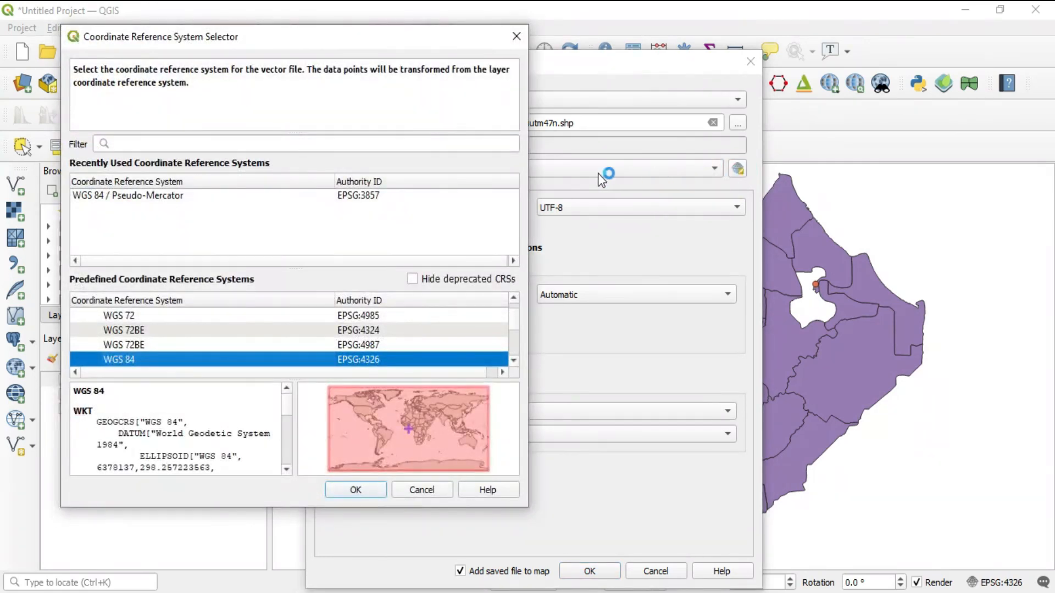
pyautogui.click(182, 149)
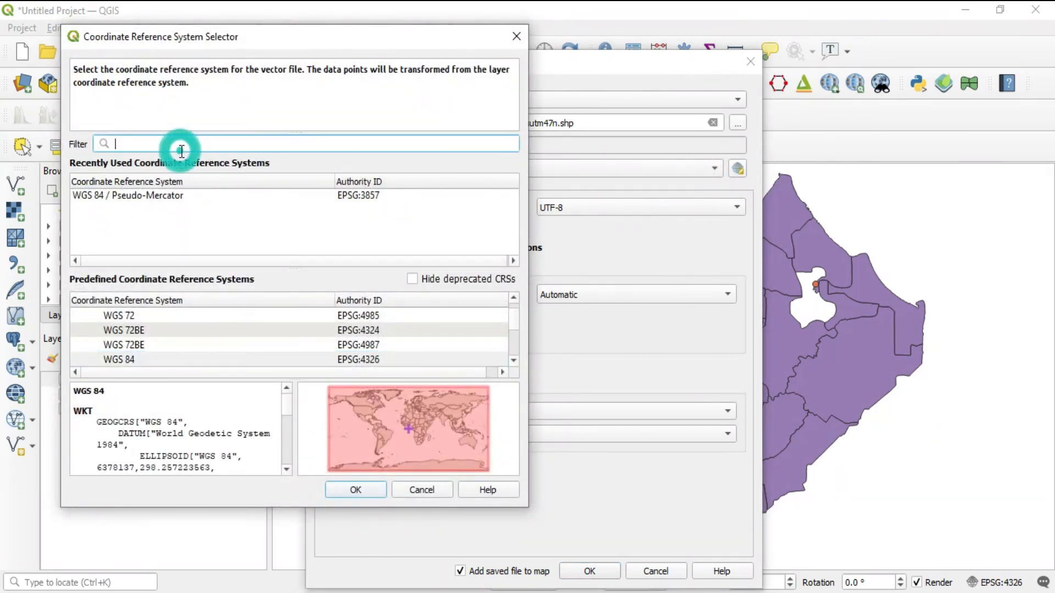
pyautogui.write('UTm 4')
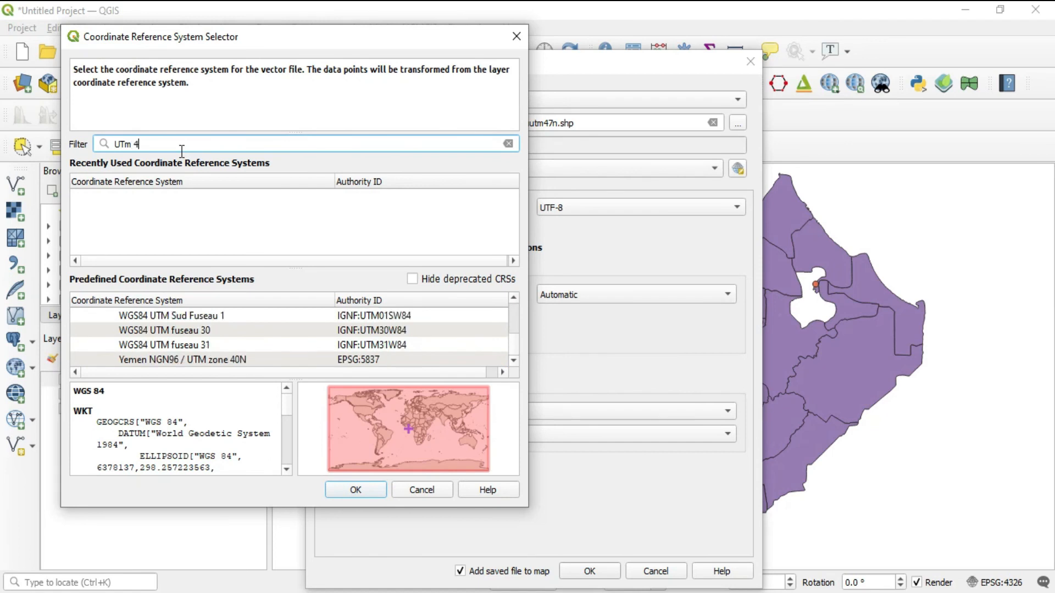
pyautogui.write('7n')
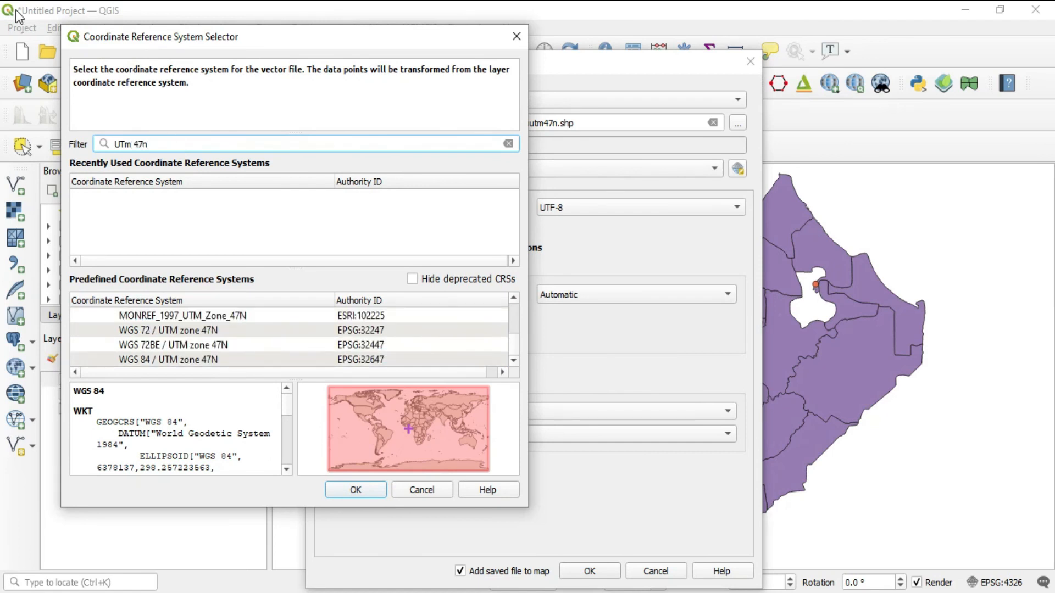
pyautogui.click(160, 360)
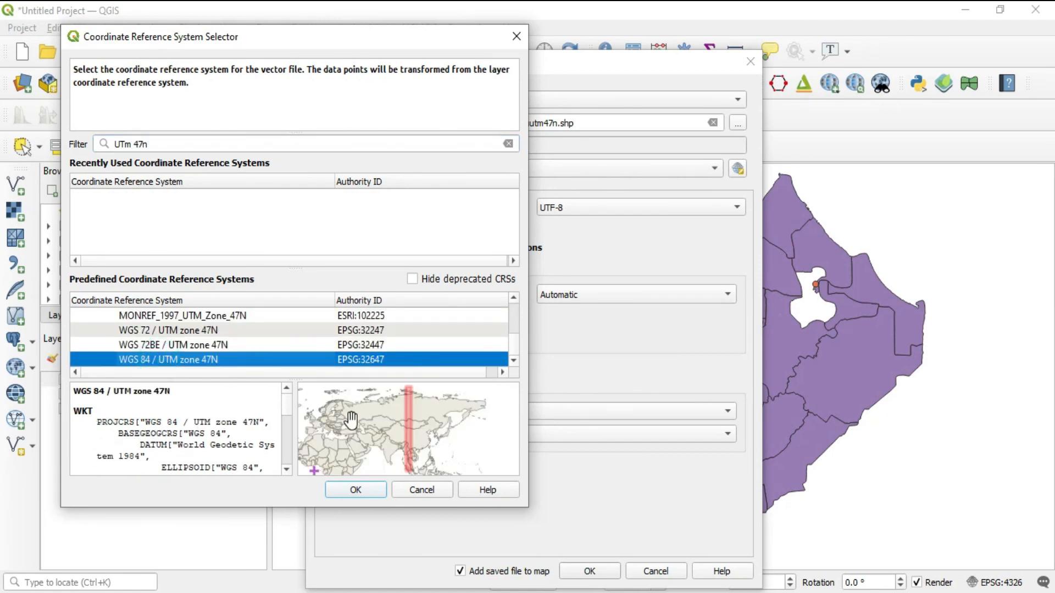
pyautogui.click(355, 490)
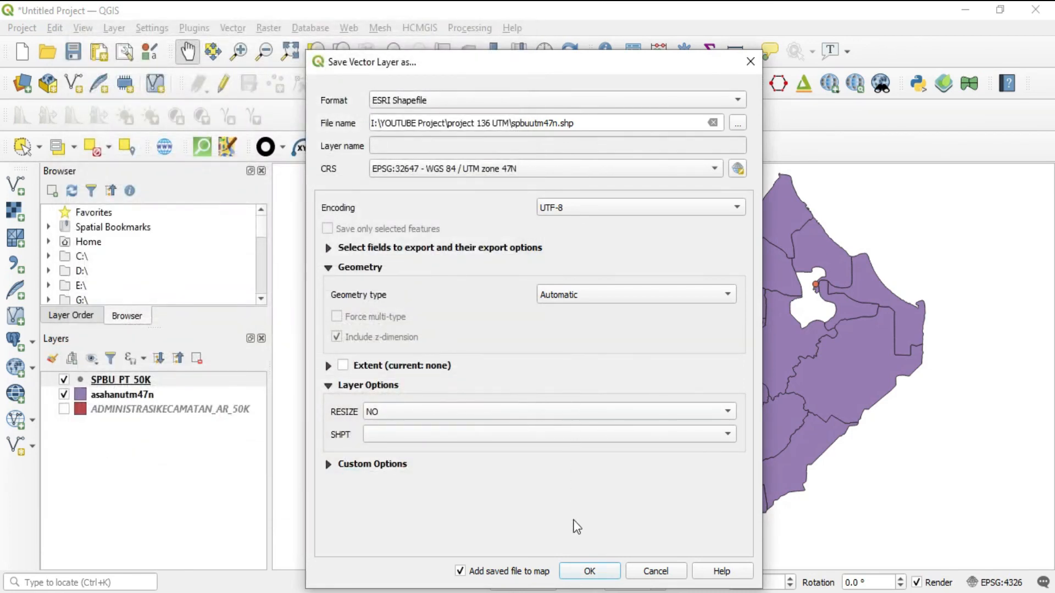
pyautogui.click(586, 571)
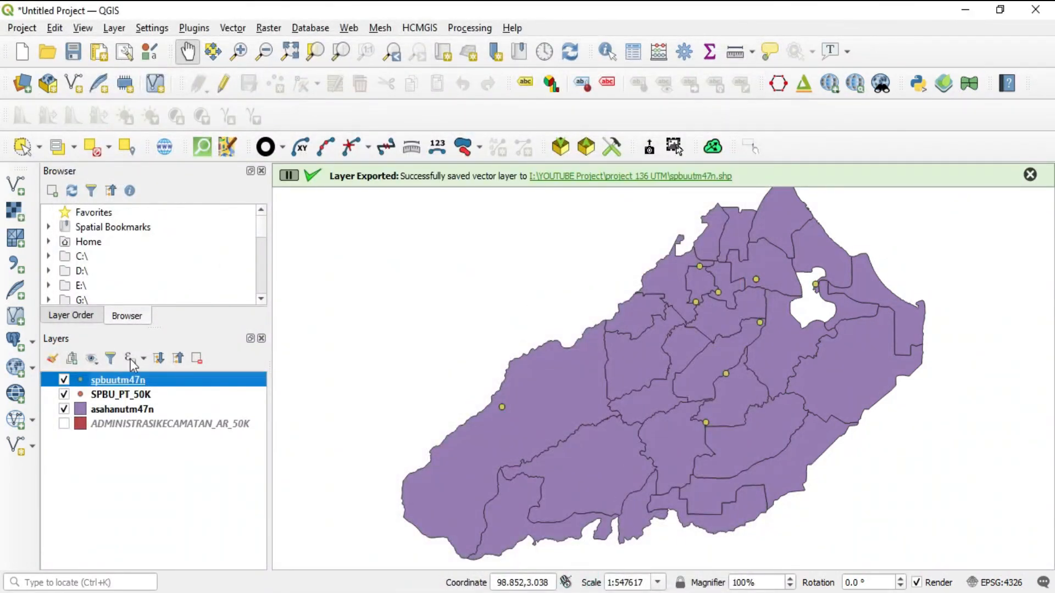
pyautogui.click(64, 394)
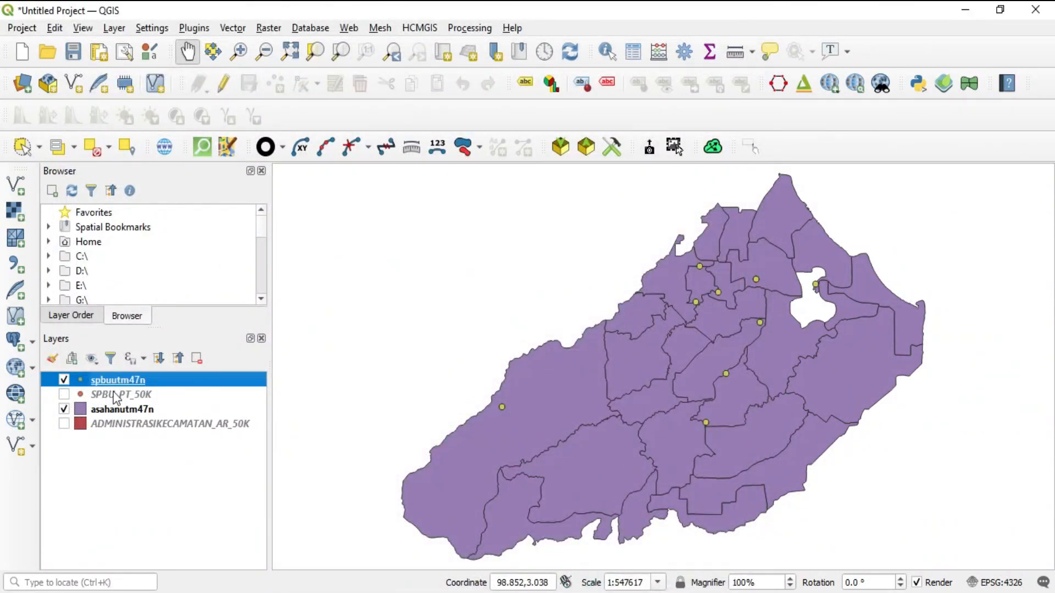